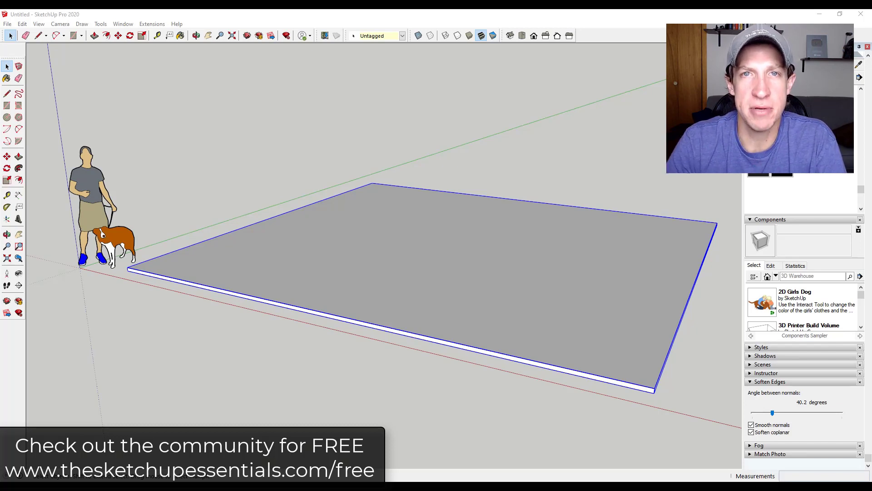
# Step: Drag the office chair component from the Components panel into the model
pyautogui.middleClick(607, 298)
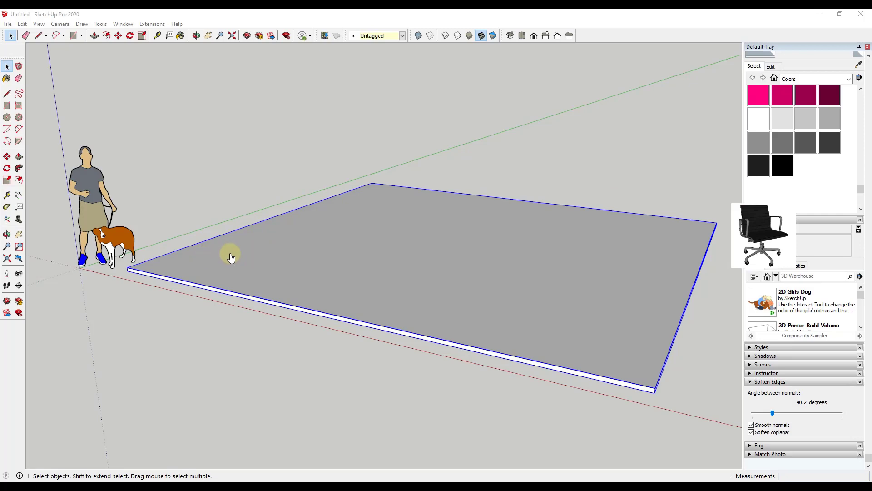
pyautogui.moveTo(231, 257); pyautogui.dragTo(233, 249)
pyautogui.scroll(5, 236, 249)
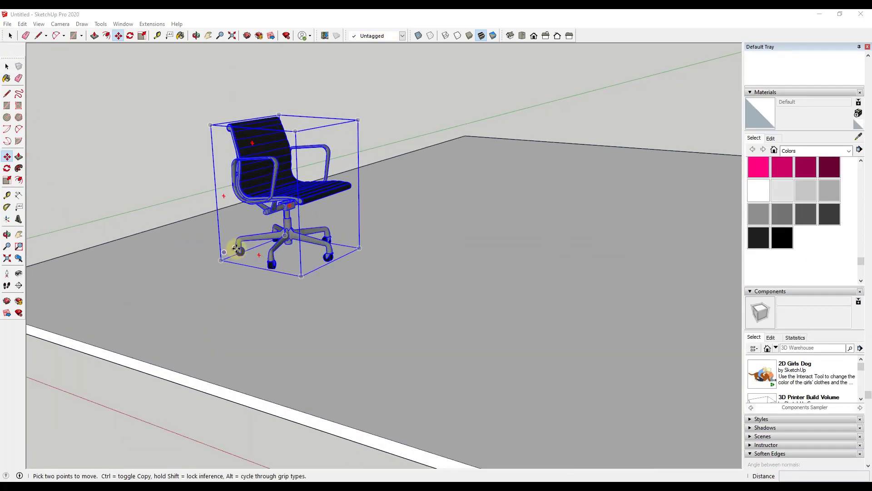
pyautogui.moveTo(240, 253); pyautogui.dragTo(263, 273, button='middle')
pyautogui.scroll(10, 239, 244)
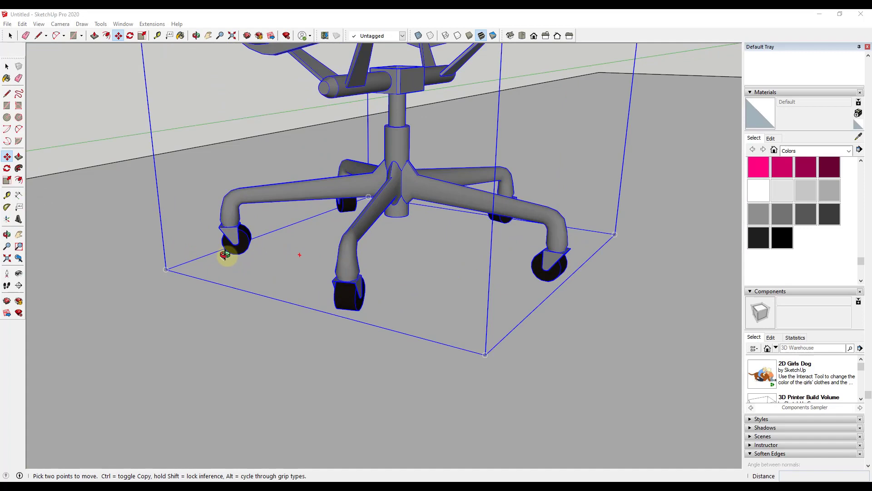
pyautogui.scroll(-3, 341, 205)
pyautogui.scroll(-5, 353, 259)
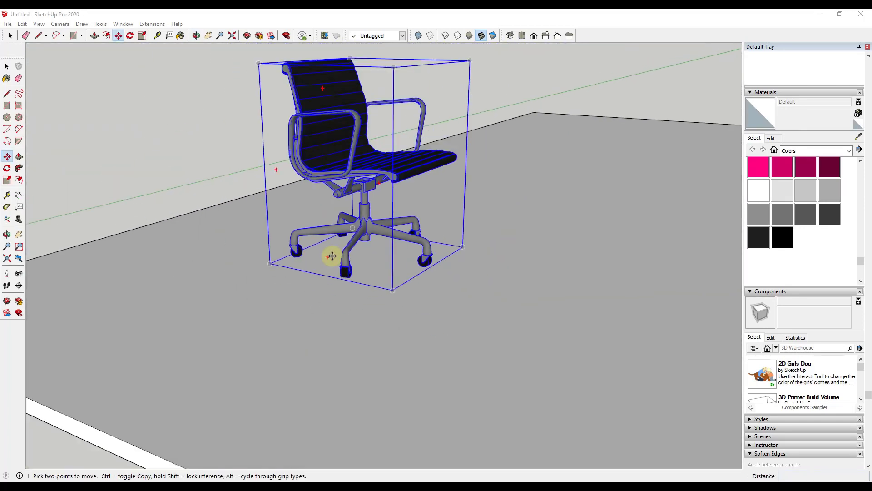
pyautogui.scroll(-3, 331, 256)
# Step: Move the office chair so its wheels rest on the floor slab
pyautogui.click(357, 215)
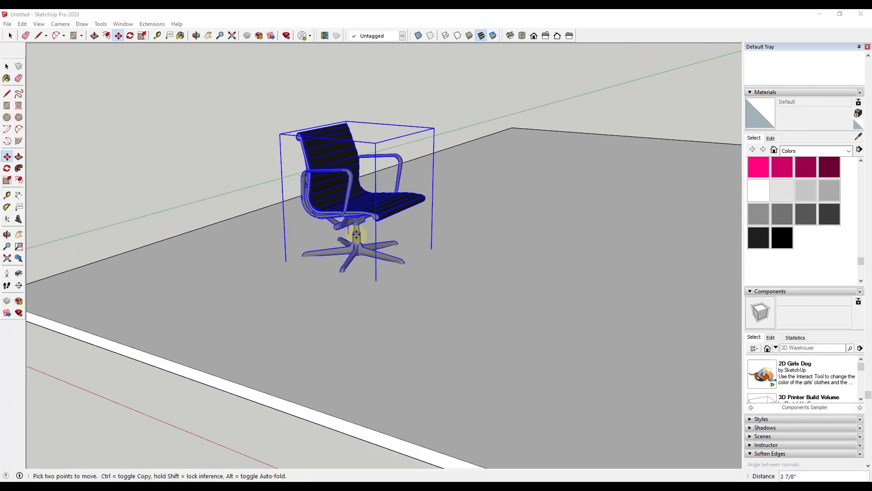
pyautogui.click(357, 214)
pyautogui.press('space')
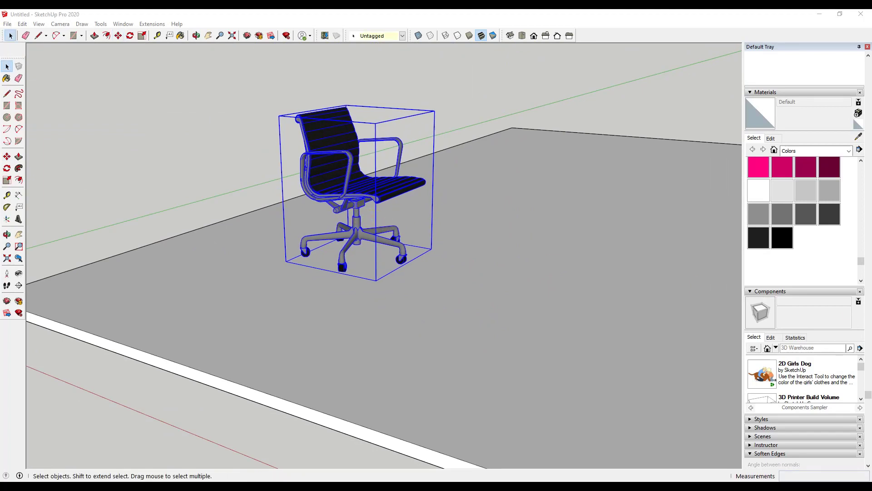
# Step: Drop the round table component onto the floor beside the chair, then select the chair
pyautogui.moveTo(868, 218); pyautogui.dragTo(559, 200)
pyautogui.moveTo(597, 237)
pyautogui.mouseDown(button='middle')
pyautogui.moveTo(629, 203)
pyautogui.moveTo(644, 138)
pyautogui.moveTo(600, 235)
pyautogui.mouseUp(button='middle')
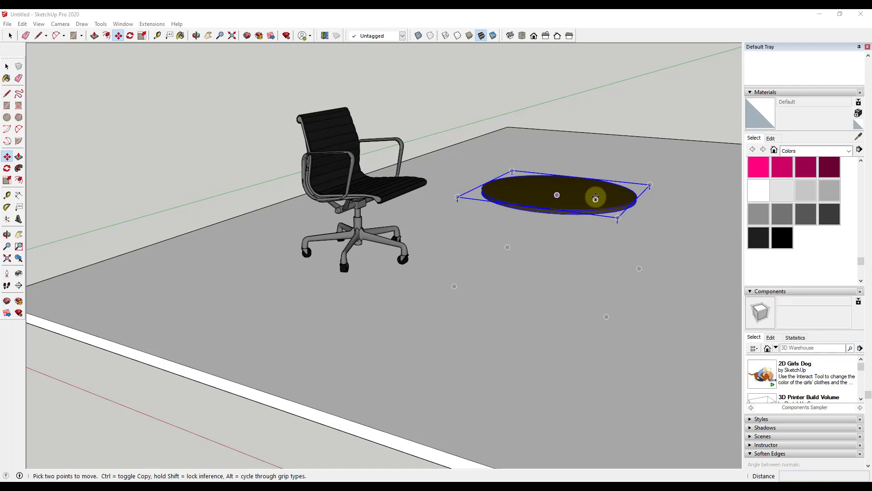
pyautogui.press('space')
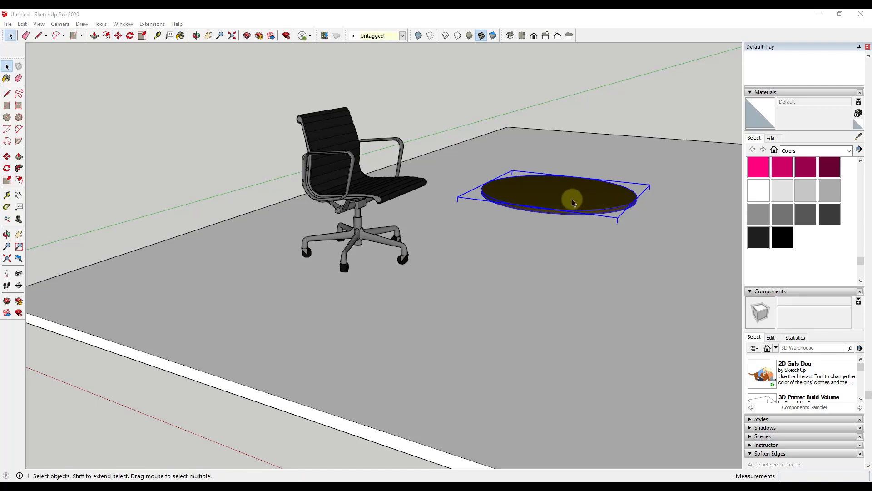
pyautogui.scroll(-3, 579, 200)
pyautogui.moveTo(580, 200); pyautogui.dragTo(506, 224, button='middle')
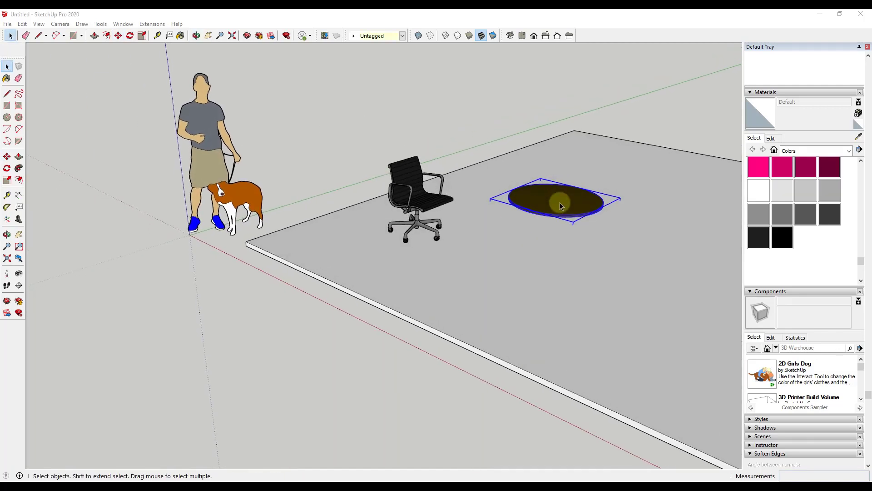
pyautogui.click(424, 201)
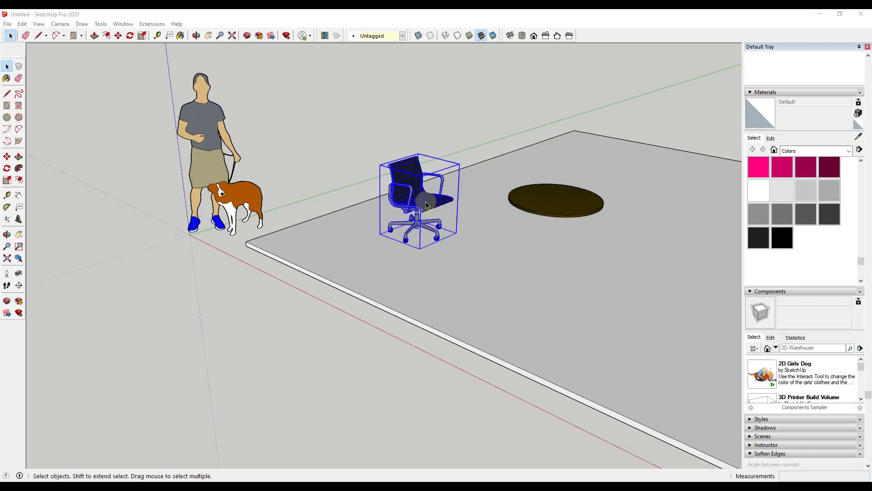
pyautogui.moveTo(423, 200); pyautogui.dragTo(422, 190, button='middle')
pyautogui.scroll(5, 422, 190)
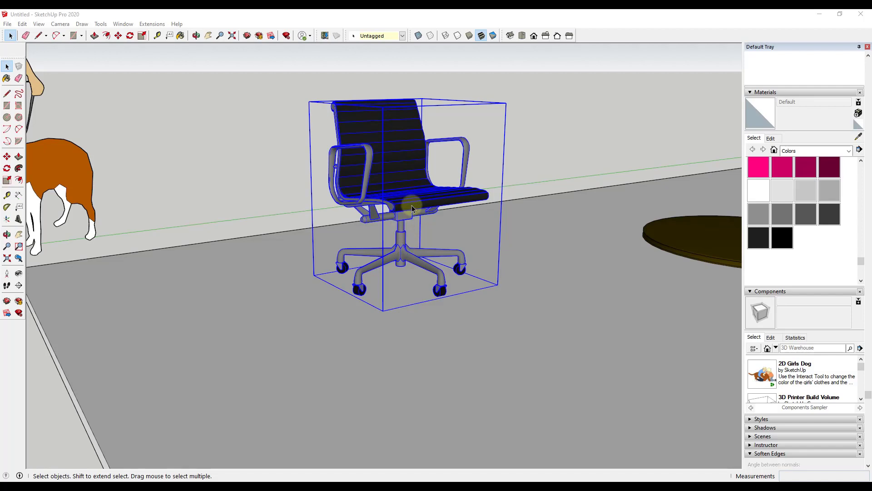
pyautogui.doubleClick(412, 208)
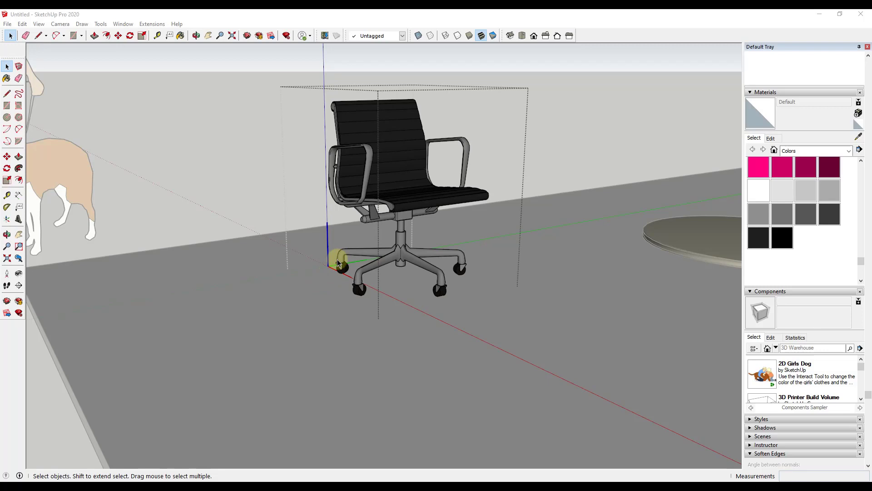
pyautogui.moveTo(338, 263); pyautogui.dragTo(360, 286, button='middle')
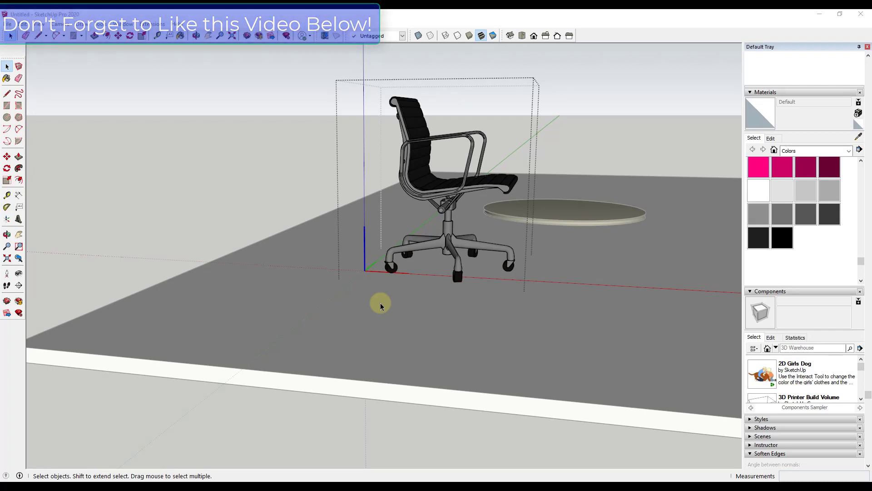
pyautogui.moveTo(411, 282); pyautogui.dragTo(353, 289, button='middle')
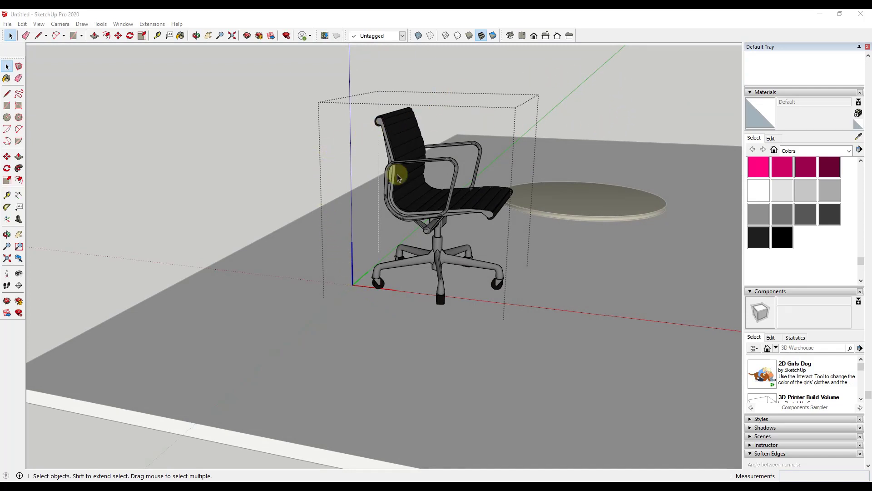
pyautogui.moveTo(598, 299); pyautogui.dragTo(499, 281, button='middle')
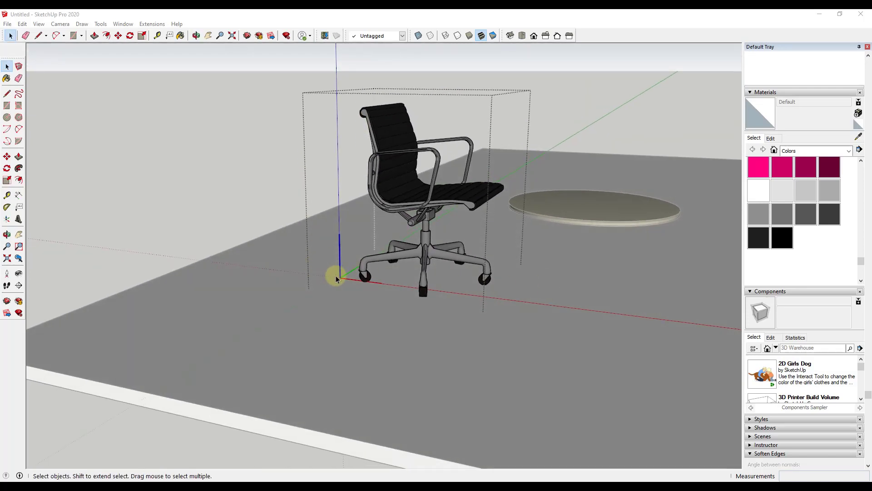
pyautogui.scroll(-3, 322, 272)
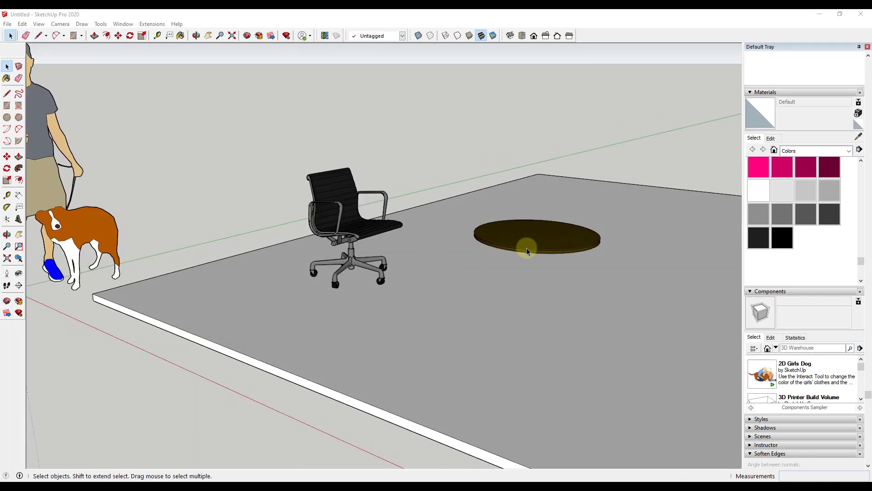
# Step: Open the table component and orbit below the floor to inspect its buried base
pyautogui.doubleClick(538, 242)
pyautogui.moveTo(564, 292); pyautogui.dragTo(565, 279, button='middle')
pyautogui.moveTo(565, 280); pyautogui.dragTo(561, 244)
pyautogui.press('space')
pyautogui.scroll(5, 560, 248)
pyautogui.scroll(2, 520, 235)
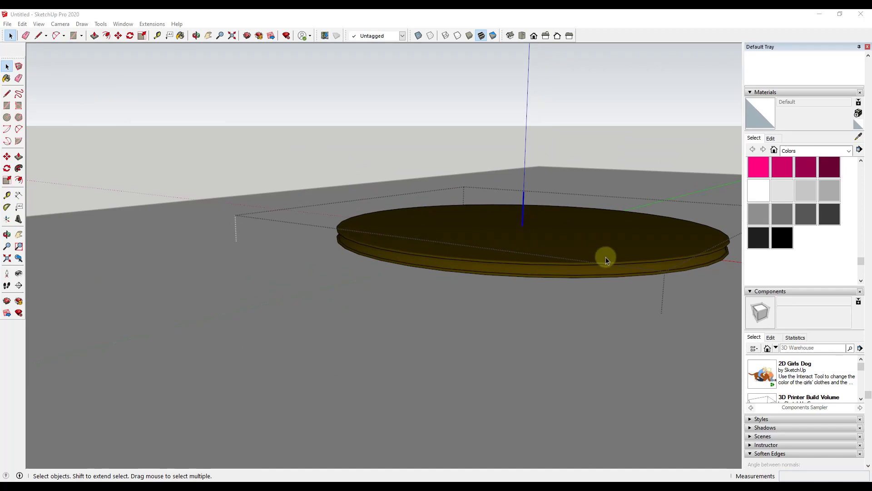
pyautogui.moveTo(519, 264)
pyautogui.mouseDown(button='middle')
pyautogui.moveTo(530, 269)
pyautogui.moveTo(529, 293)
pyautogui.moveTo(563, 211)
pyautogui.moveTo(552, 251)
pyautogui.moveTo(533, 259)
pyautogui.mouseUp(button='middle')
pyautogui.scroll(-3, 529, 242)
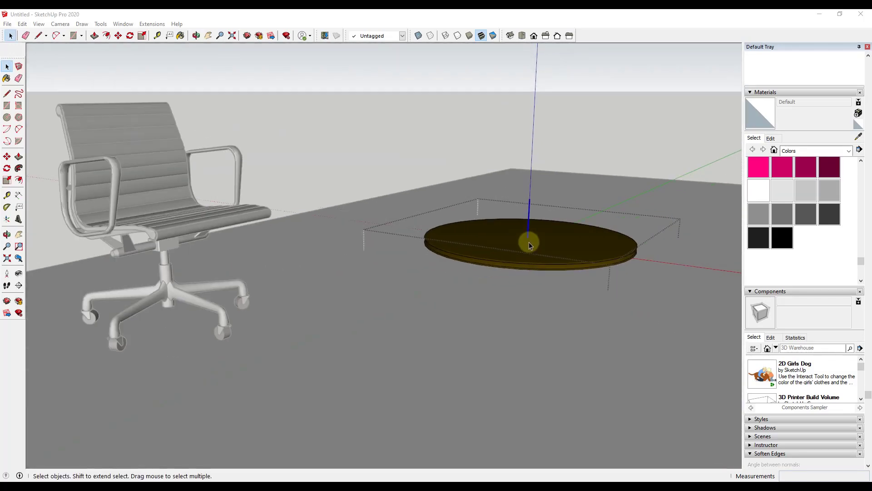
pyautogui.scroll(1, 529, 242)
# Step: Lift the round table upward with Move so its pedestal legs clear the slab
pyautogui.click(539, 247)
pyautogui.press('m')
pyautogui.moveTo(542, 250); pyautogui.dragTo(546, 138)
pyautogui.press('space')
# Step: Reopen the table, view chair and table from above, and reselect the table
pyautogui.doubleClick(546, 138)
pyautogui.moveTo(551, 172); pyautogui.dragTo(537, 133, button='middle')
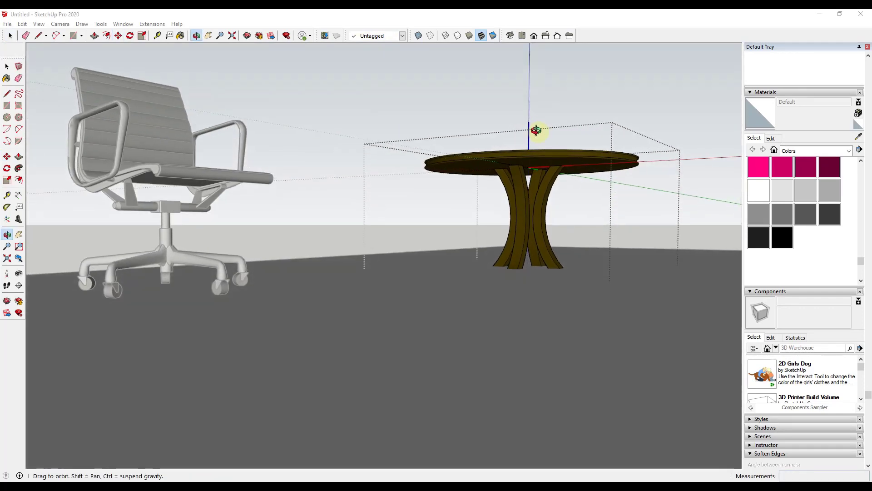
pyautogui.scroll(5, 529, 158)
pyautogui.scroll(-5, 536, 166)
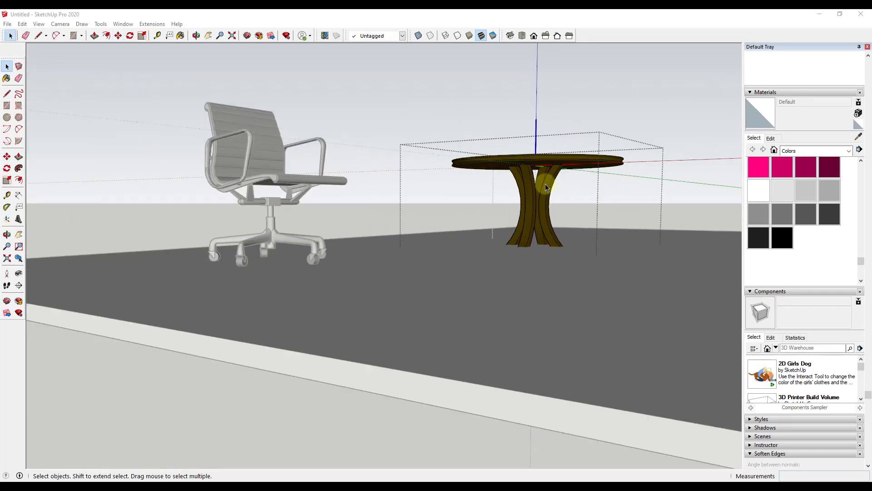
pyautogui.moveTo(547, 191); pyautogui.dragTo(559, 175, button='middle')
pyautogui.click(559, 176)
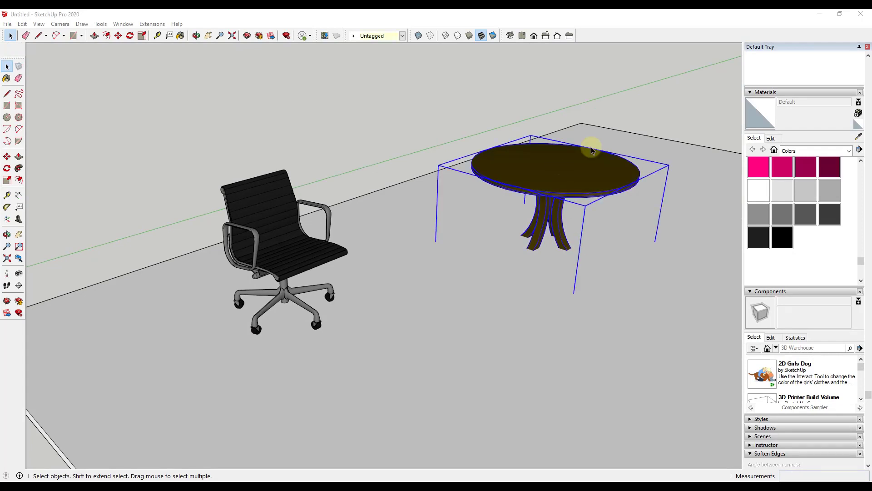
pyautogui.scroll(-5, 540, 178)
pyautogui.scroll(5, 446, 171)
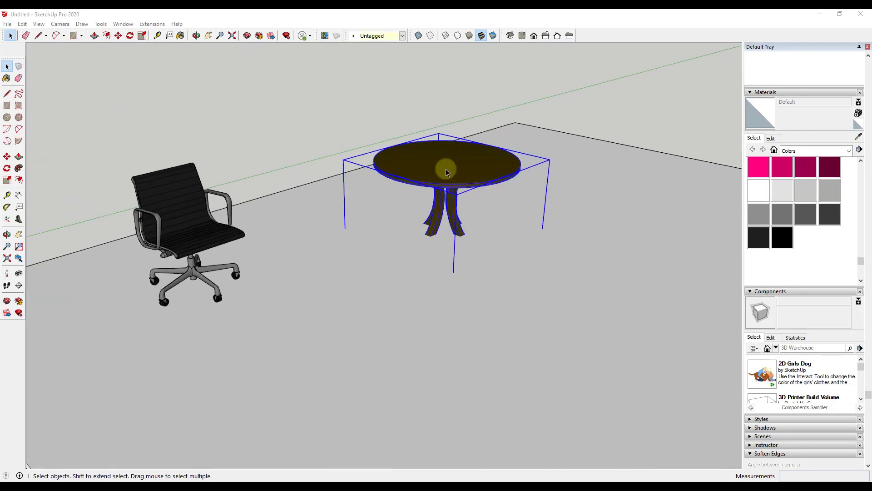
# Step: Move the table down so its pedestal base sits flush on the slab
pyautogui.press('m')
pyautogui.click(444, 169)
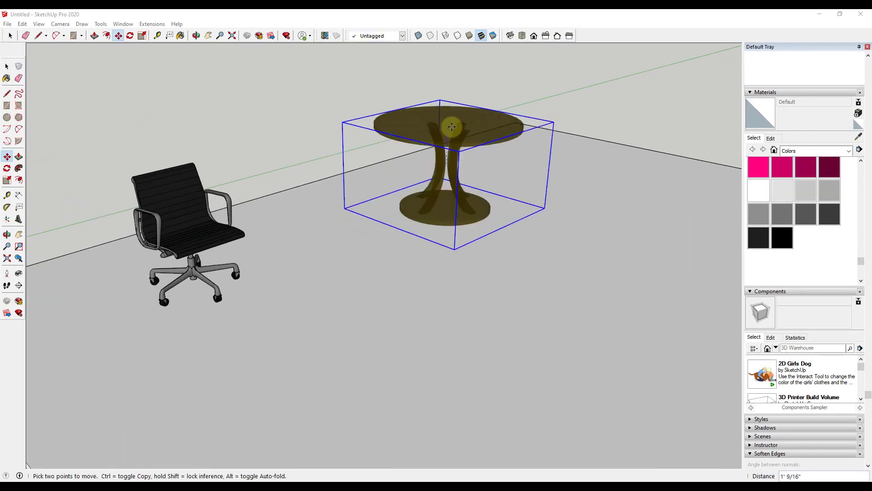
pyautogui.click(446, 125)
pyautogui.press('space')
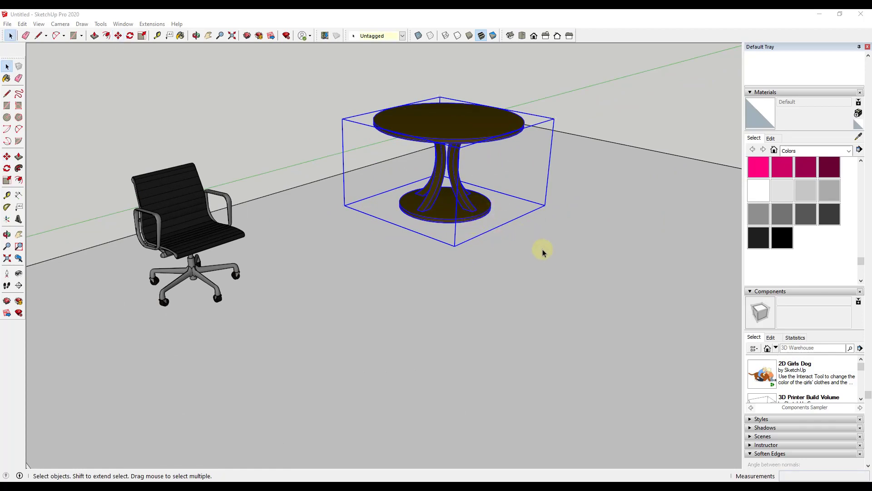
# Step: Open the table for editing and orbit to see its axes origin at the table-top centre
pyautogui.moveTo(547, 214); pyautogui.dragTo(427, 189, button='middle')
pyautogui.scroll(4, 485, 141)
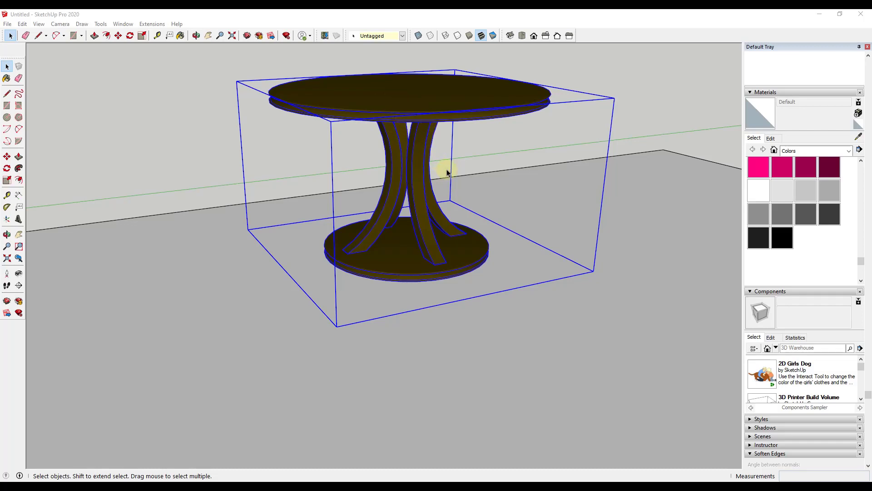
pyautogui.doubleClick(405, 100)
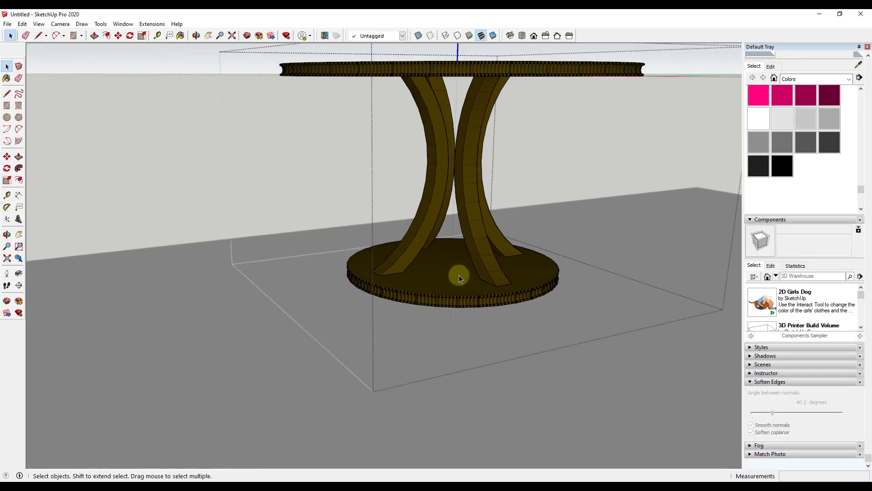
pyautogui.scroll(-3, 459, 274)
pyautogui.scroll(5, 419, 273)
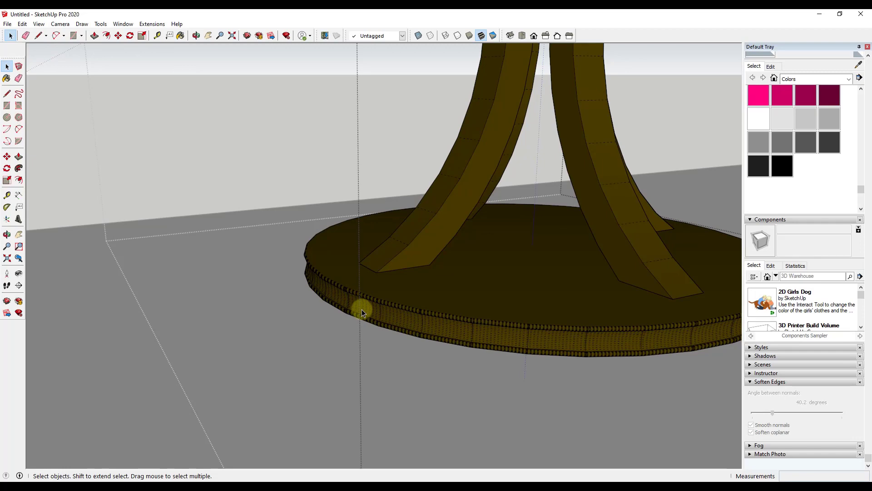
pyautogui.moveTo(362, 308); pyautogui.dragTo(287, 216, button='middle')
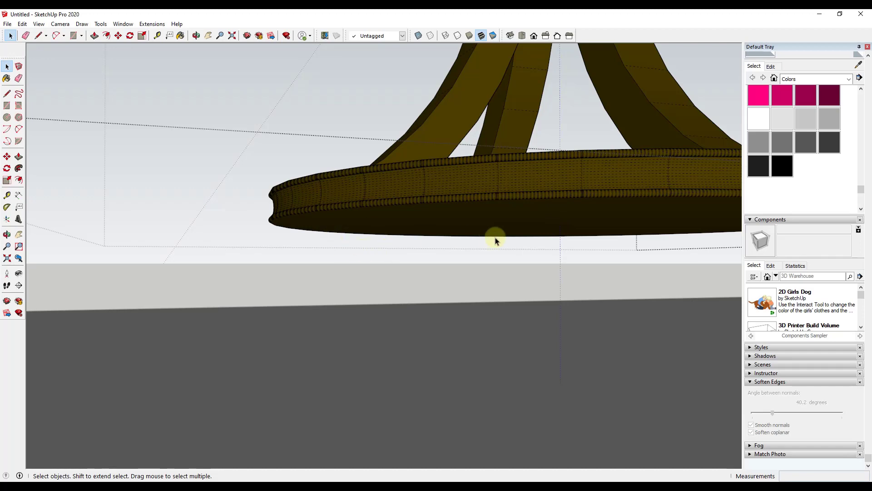
pyautogui.moveTo(495, 240); pyautogui.dragTo(563, 306, button='middle')
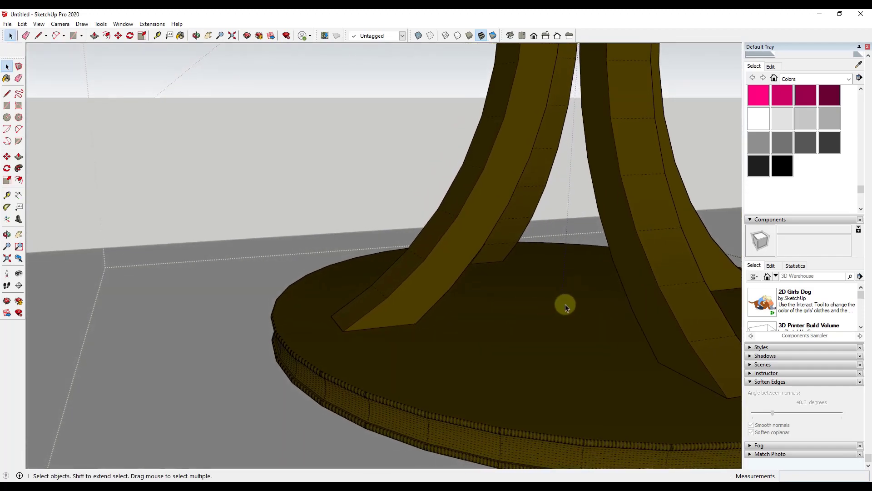
# Step: With X-ray on, draw a line from the table-top centre down to the pedestal base
pyautogui.press('l')
pyautogui.scroll(-5, 564, 300)
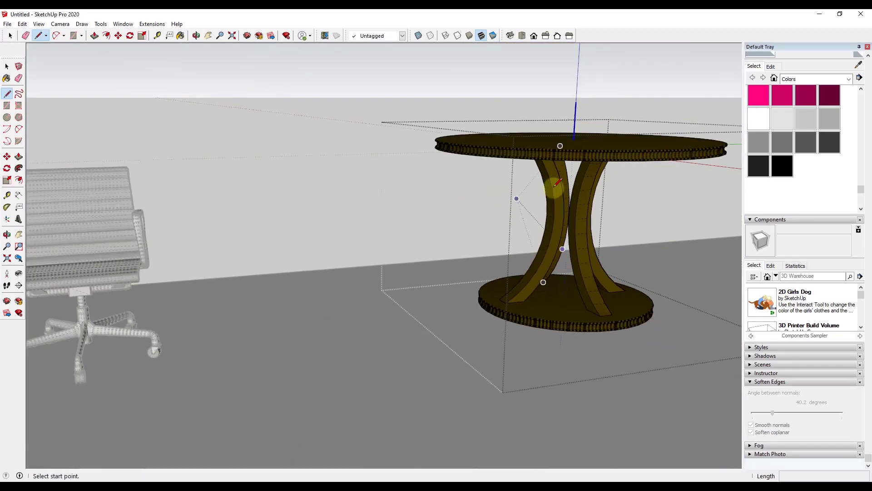
pyautogui.moveTo(575, 145); pyautogui.dragTo(576, 156, button='middle')
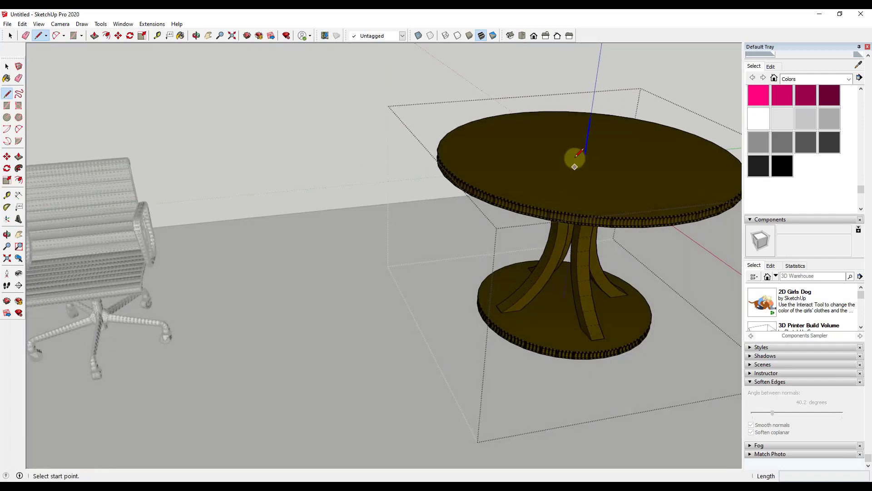
pyautogui.scroll(2, 576, 155)
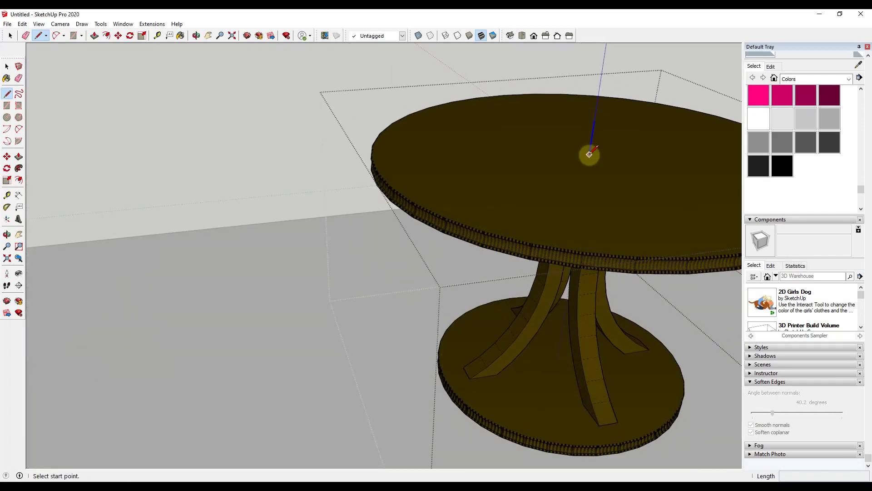
pyautogui.click(420, 36)
pyautogui.click(588, 165)
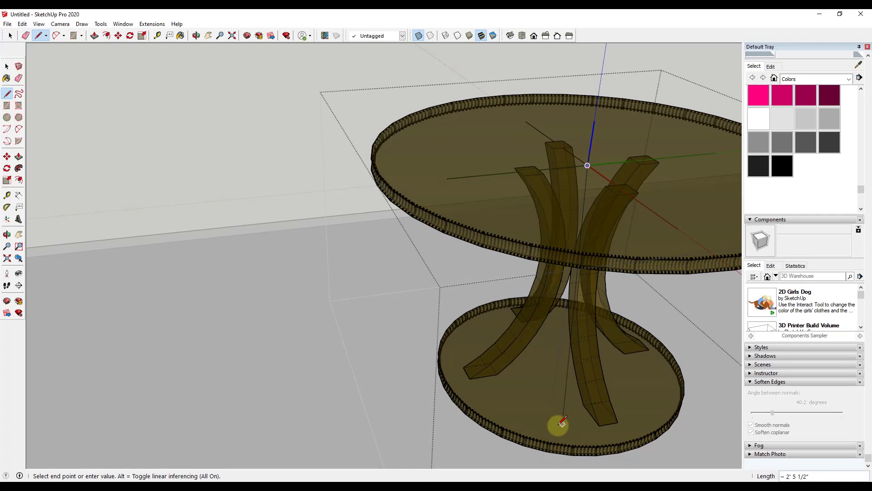
pyautogui.click(542, 463)
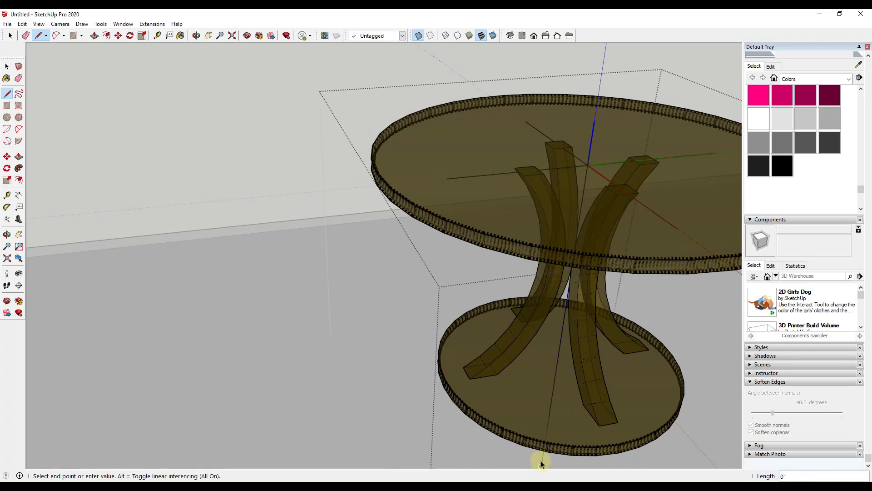
# Step: Turn X-ray off so the model is opaque again and zoom in on the base
pyautogui.moveTo(541, 464); pyautogui.dragTo(597, 345, button='middle')
pyautogui.press('space')
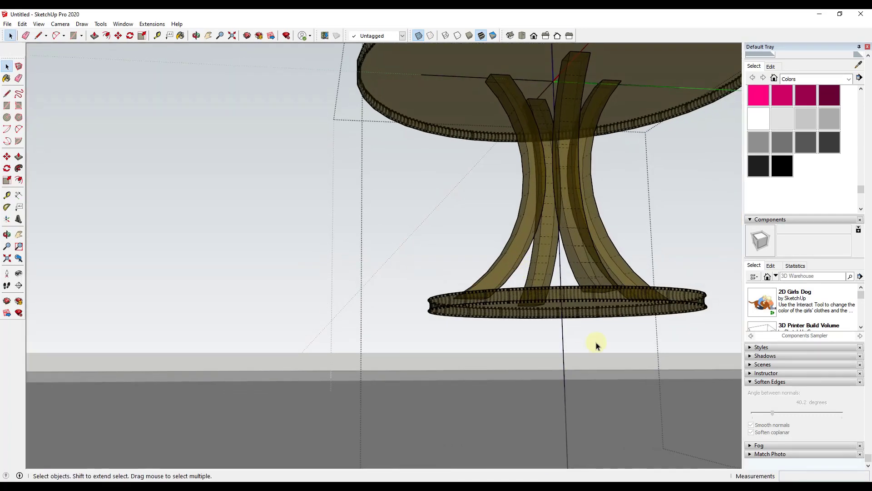
pyautogui.scroll(2, 597, 345)
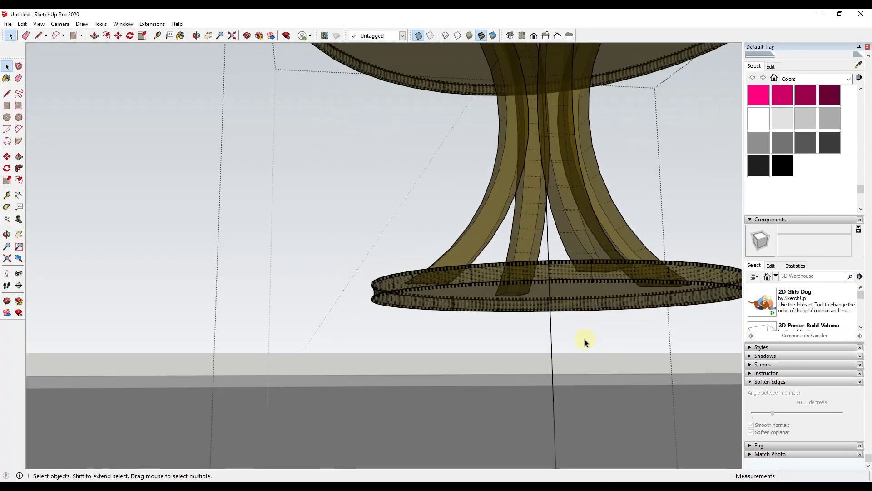
pyautogui.click(418, 36)
pyautogui.moveTo(606, 255); pyautogui.dragTo(588, 242, button='middle')
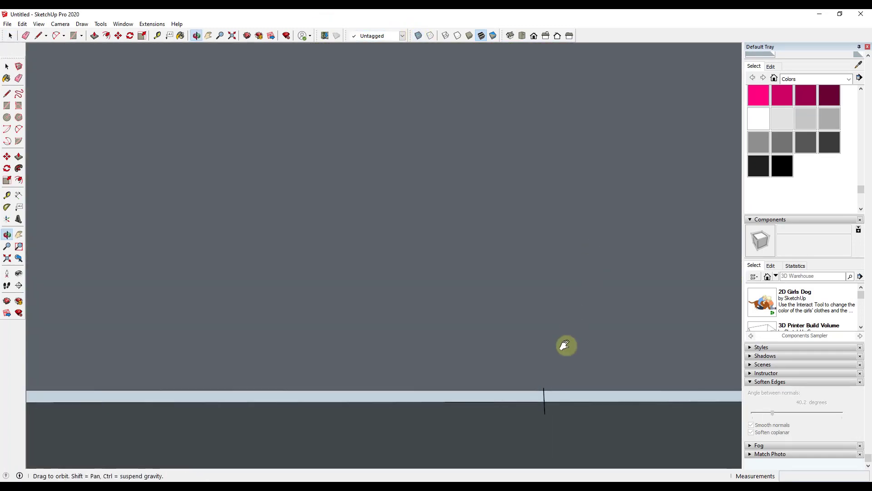
# Step: Place the table's axes origin at the base underside, set red and green directions, and exit the component
pyautogui.press('space')
pyautogui.click(558, 292)
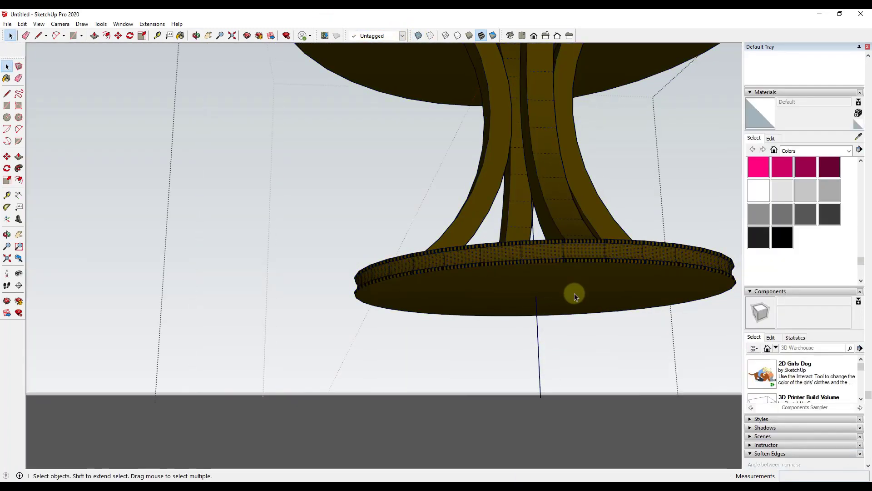
pyautogui.click(7, 219)
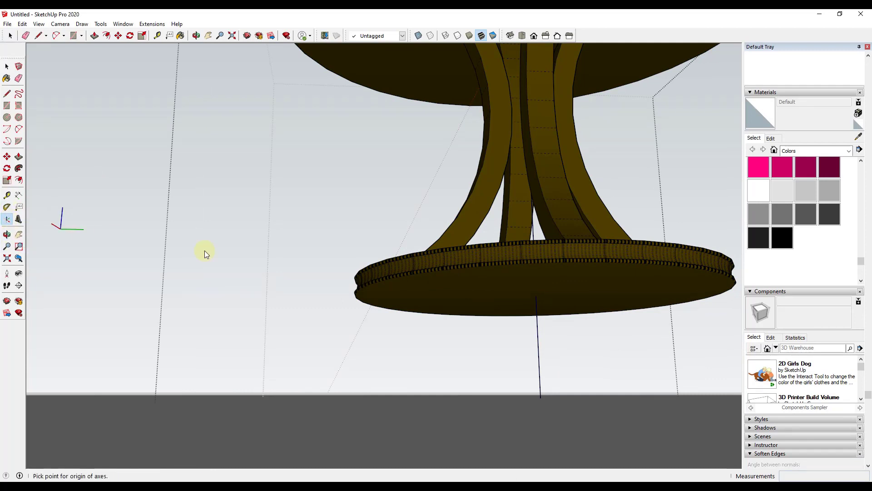
pyautogui.click(537, 298)
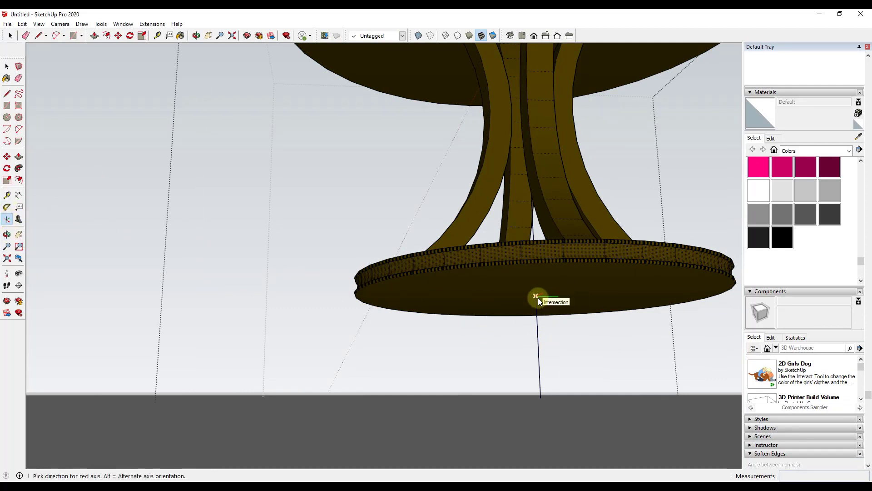
pyautogui.click(637, 304)
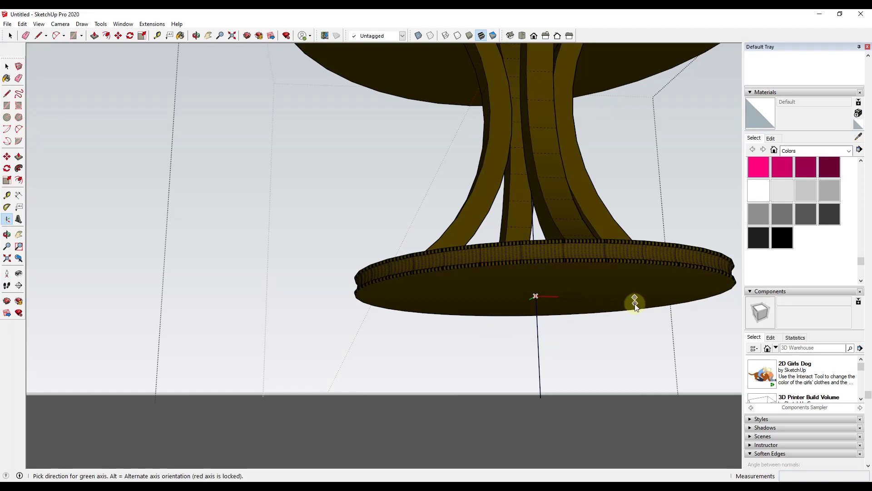
pyautogui.click(635, 304)
pyautogui.moveTo(541, 299); pyautogui.dragTo(564, 328, button='middle')
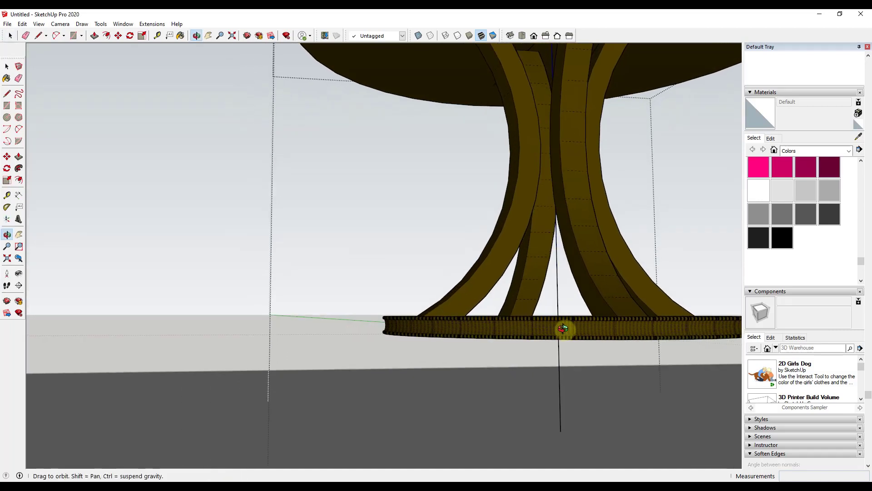
pyautogui.click(411, 258)
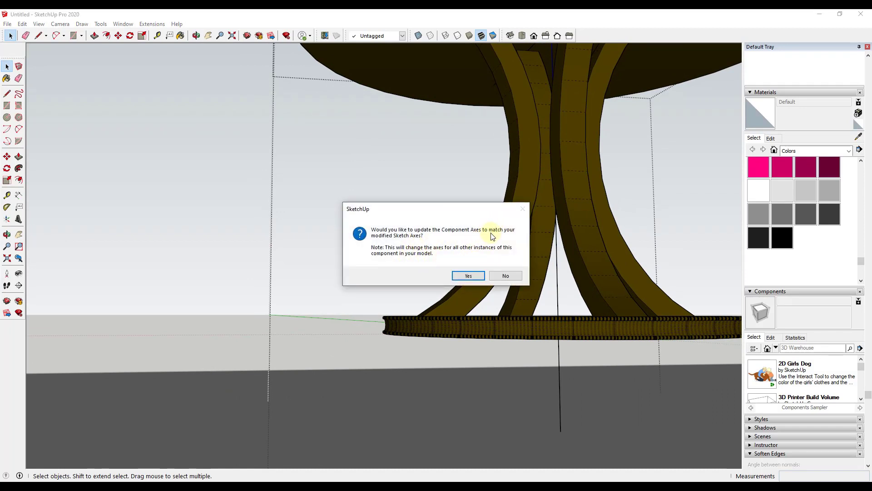
# Step: Answer Yes to update the table's component axes
pyautogui.click(465, 277)
pyautogui.moveTo(555, 302); pyautogui.dragTo(555, 345, button='middle')
pyautogui.scroll(-3, 563, 340)
pyautogui.scroll(-3, 563, 339)
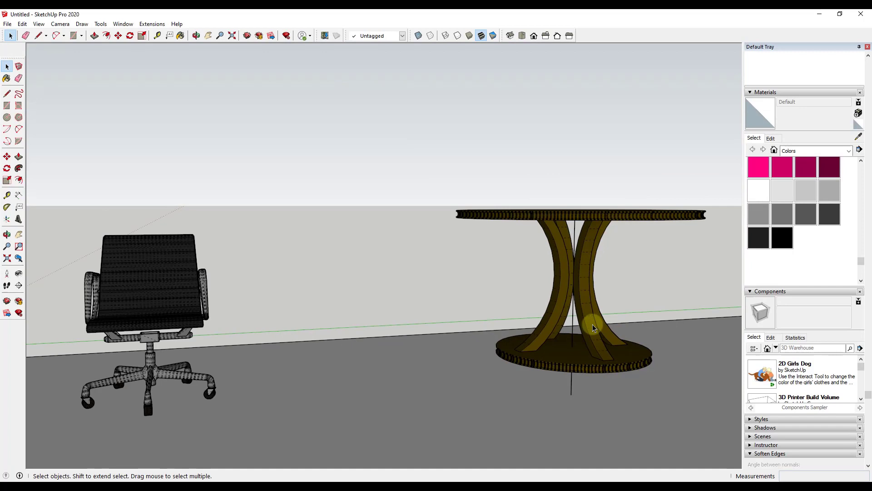
# Step: Reopen the table to verify its origin at the base bottom, then close it and select the table
pyautogui.doubleClick(593, 323)
pyautogui.moveTo(584, 222); pyautogui.dragTo(581, 221, button='middle')
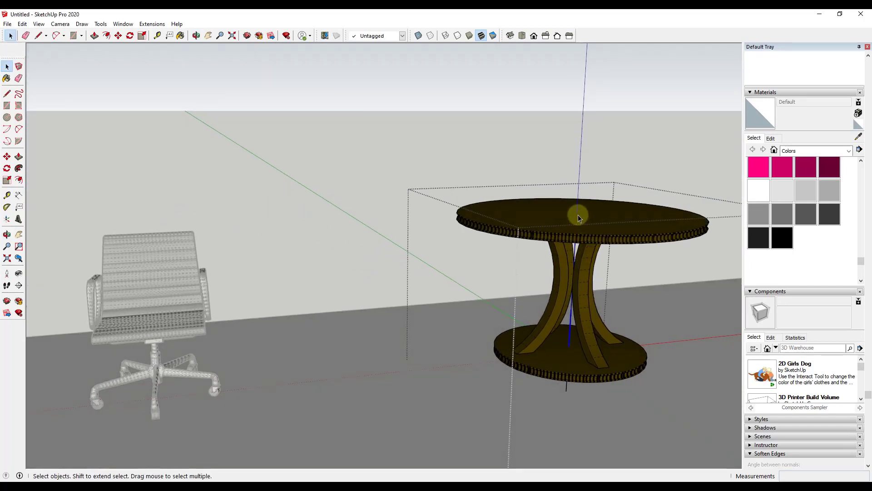
pyautogui.moveTo(584, 347); pyautogui.dragTo(568, 263, button='middle')
pyautogui.scroll(4, 538, 311)
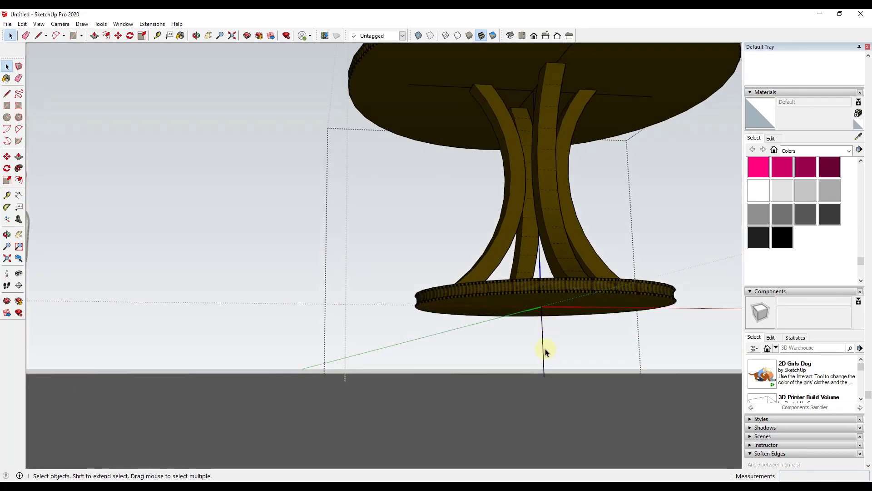
pyautogui.moveTo(564, 273); pyautogui.dragTo(644, 331, button='middle')
pyautogui.scroll(-3, 508, 225)
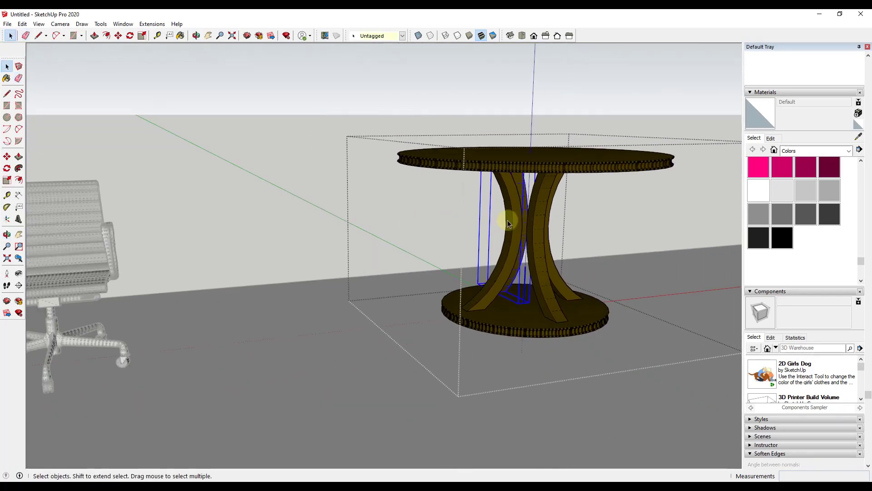
pyautogui.moveTo(508, 220); pyautogui.dragTo(532, 279, button='middle')
pyautogui.click(414, 220)
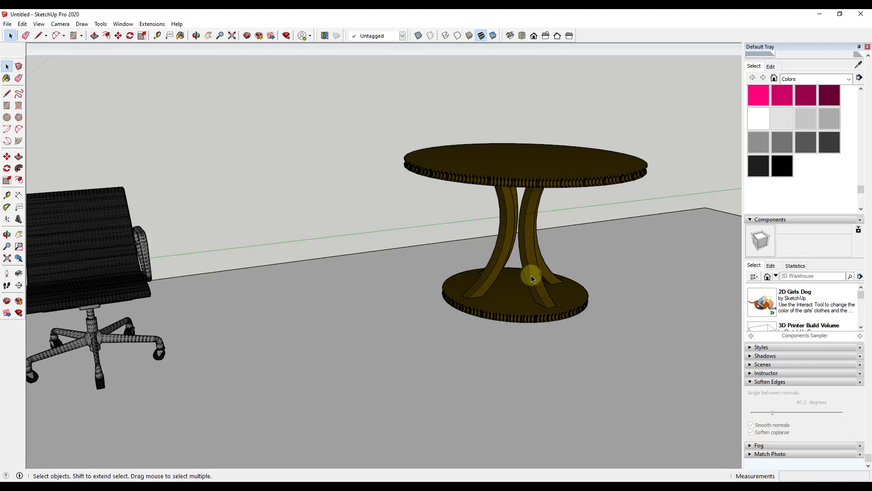
pyautogui.click(533, 279)
pyautogui.rightClick(526, 237)
# Step: Save the table component as RoundTableFixed in SketchUp Version 2017 format
pyautogui.click(550, 224)
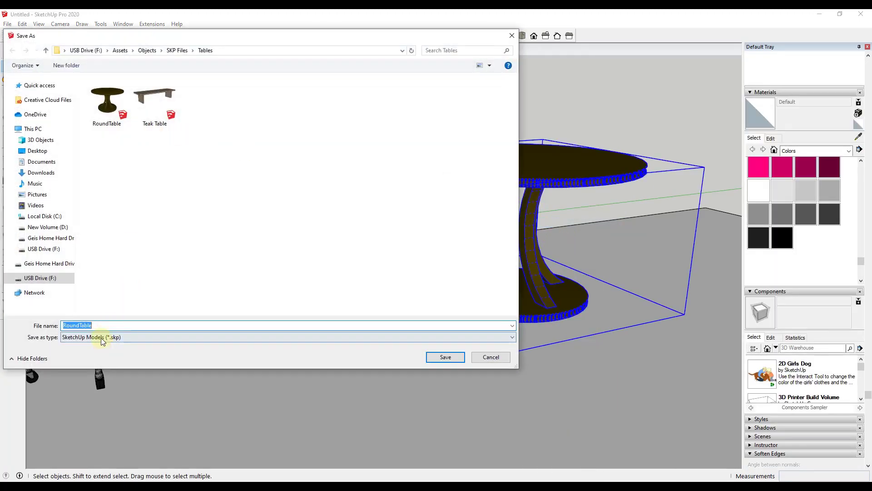
pyautogui.click(101, 337)
pyautogui.click(107, 362)
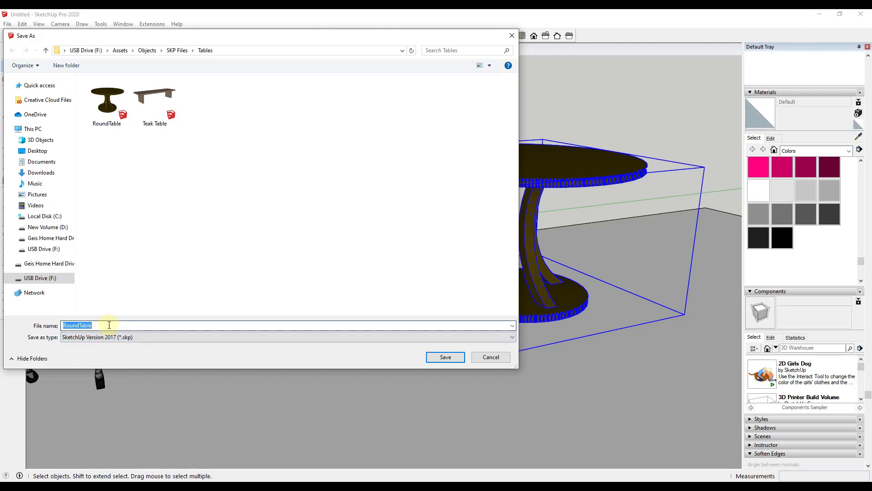
pyautogui.click(111, 326)
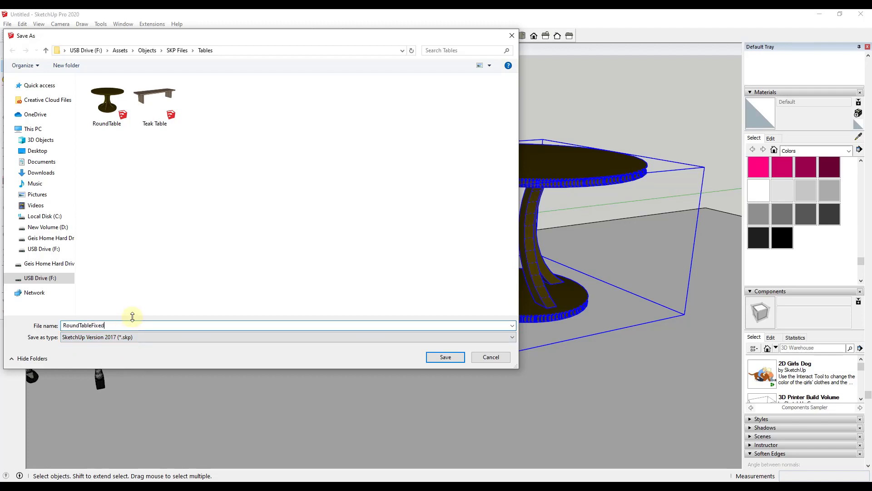
pyautogui.press('Return')
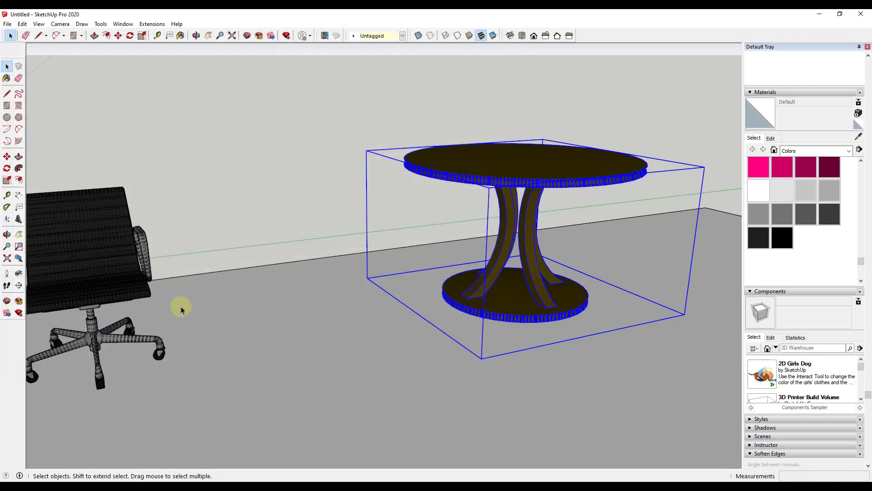
# Step: Delete the original table and insert the saved round table onto the ground
pyautogui.scroll(-5, 429, 189)
pyautogui.moveTo(488, 171); pyautogui.dragTo(461, 200, button='middle')
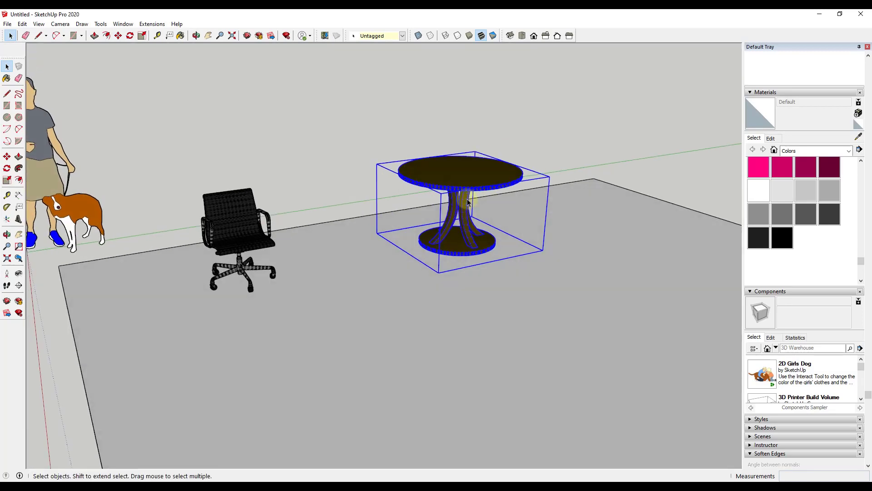
pyautogui.press('Delete')
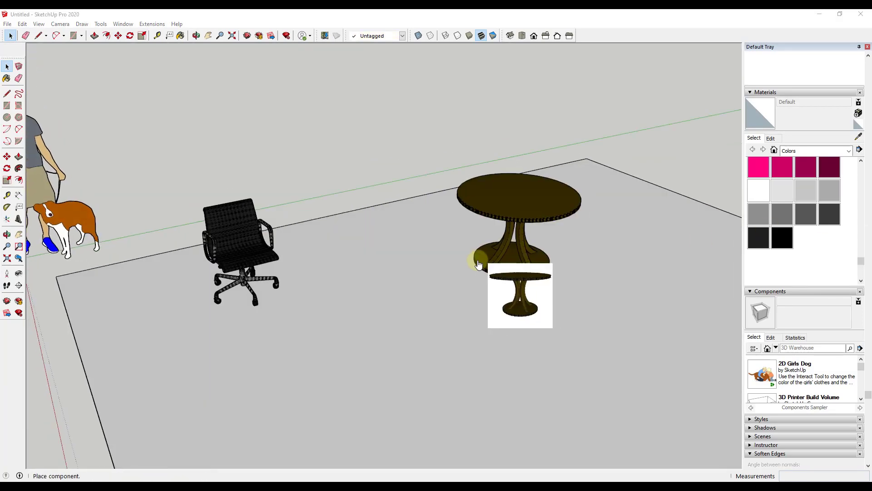
pyautogui.moveTo(483, 257)
pyautogui.mouseDown()
pyautogui.moveTo(458, 237)
pyautogui.moveTo(443, 243)
pyautogui.moveTo(454, 240)
pyautogui.mouseUp()
pyautogui.moveTo(454, 240); pyautogui.dragTo(438, 208, button='middle')
pyautogui.scroll(3, 455, 246)
pyautogui.doubleClick(423, 250)
pyautogui.scroll(-5, 432, 278)
# Step: Move the inserted round table to sit beside the office chair
pyautogui.click(438, 211)
pyautogui.press('m')
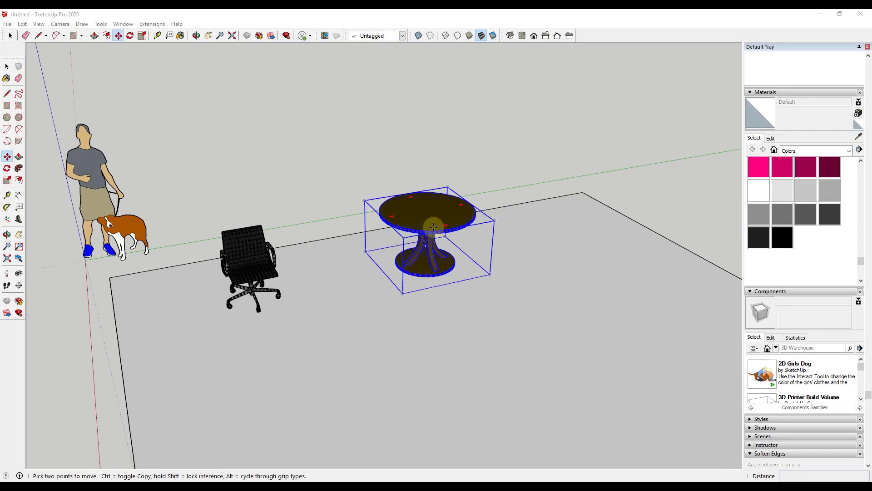
pyautogui.click(441, 228)
pyautogui.click(366, 240)
pyautogui.press('space')
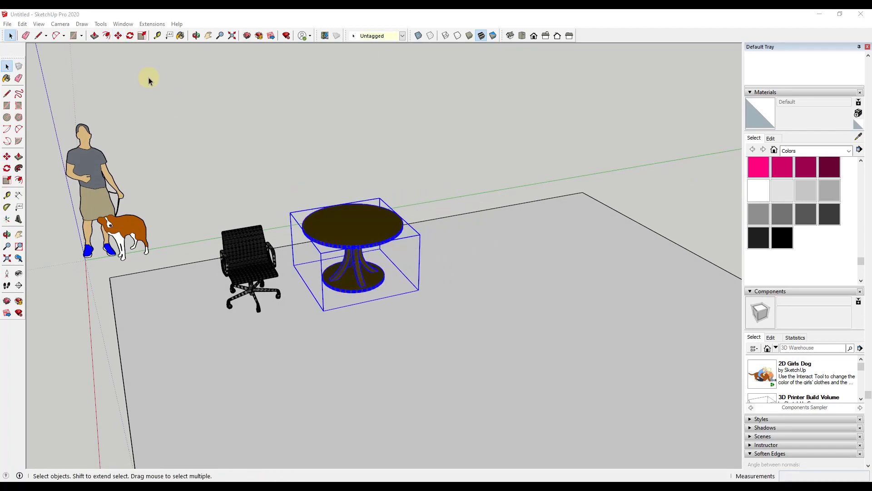
# Step: Download the Catena Chair from 3D Warehouse and place it near the office chair
pyautogui.click(121, 24)
pyautogui.click(137, 92)
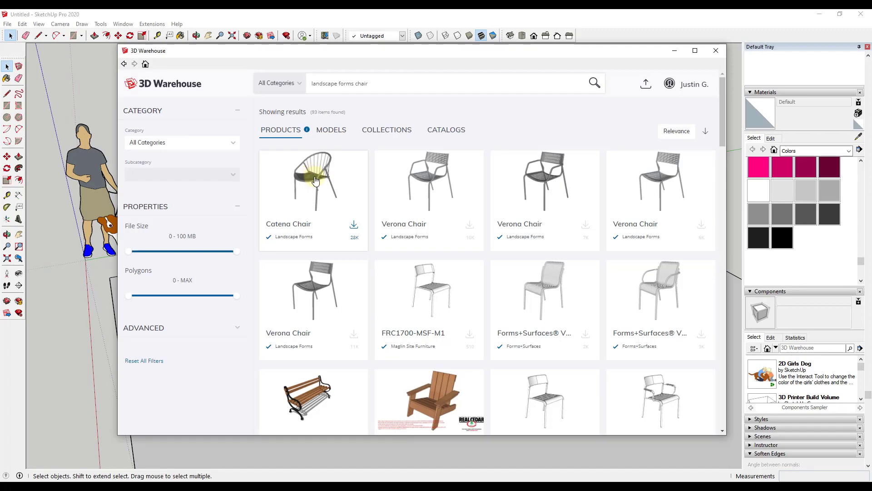
pyautogui.click(316, 181)
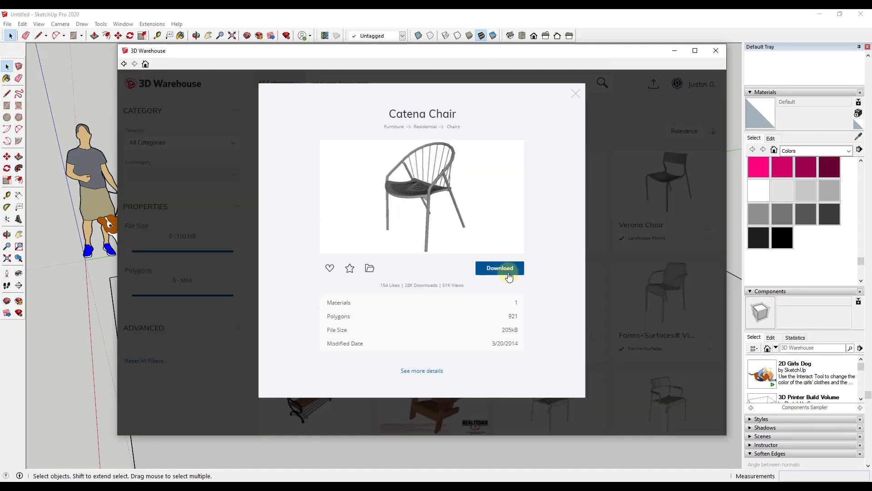
pyautogui.click(509, 271)
pyautogui.click(395, 265)
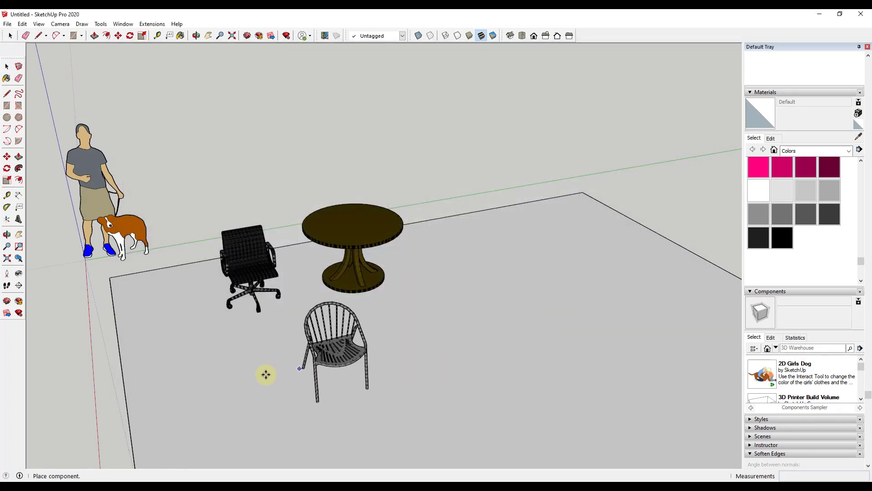
pyautogui.click(233, 381)
# Step: Check the Catena Chair's legs at floor level and raise the chair 3 1/4"
pyautogui.moveTo(232, 381); pyautogui.dragTo(456, 336, button='middle')
pyautogui.scroll(5, 446, 331)
pyautogui.scroll(1, 455, 336)
pyautogui.scroll(3, 370, 342)
pyautogui.moveTo(395, 353); pyautogui.dragTo(450, 298, button='middle')
pyautogui.scroll(4, 438, 329)
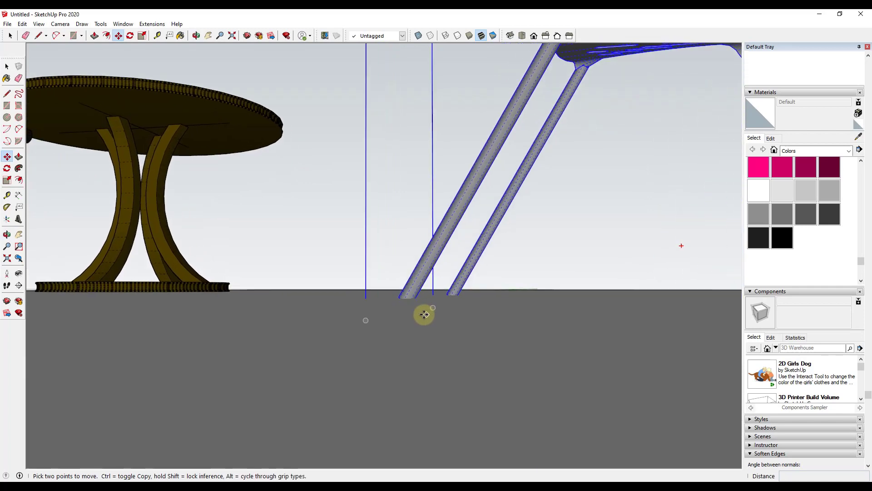
pyautogui.moveTo(428, 332); pyautogui.dragTo(448, 325, button='middle')
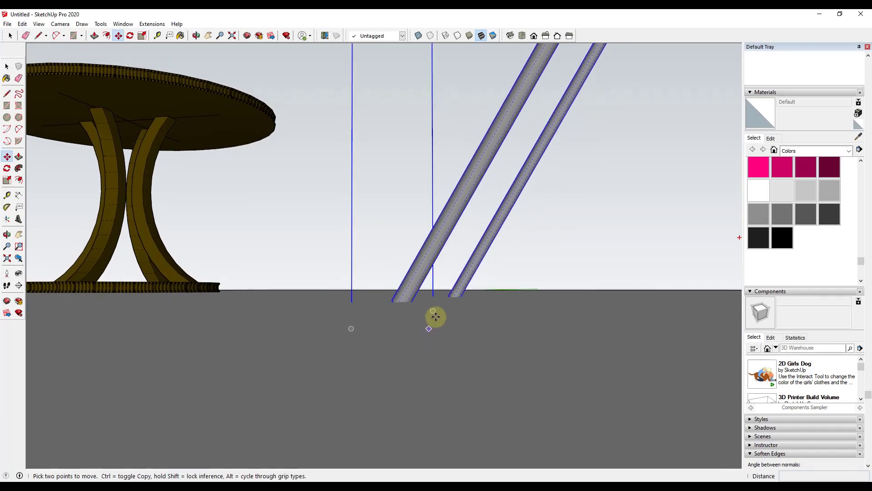
pyautogui.scroll(-3, 450, 305)
pyautogui.moveTo(468, 292); pyautogui.dragTo(539, 271, button='middle')
pyautogui.scroll(-3, 544, 284)
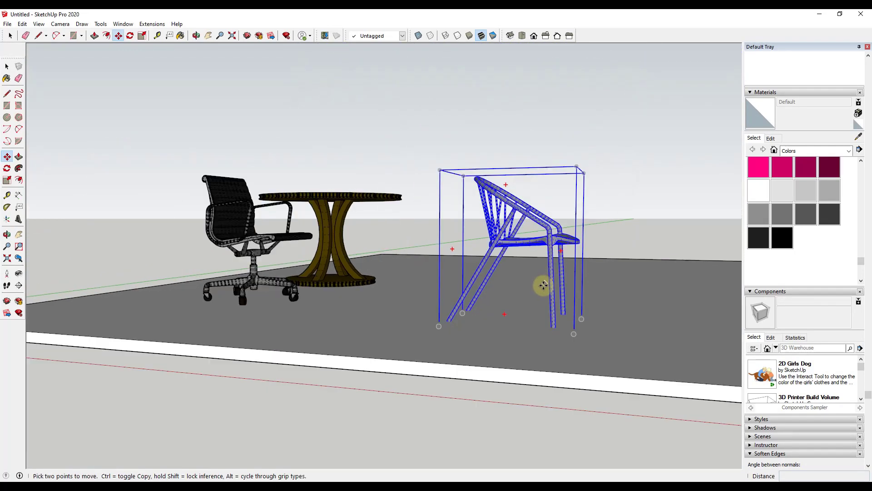
pyautogui.scroll(-2, 544, 285)
pyautogui.moveTo(538, 286); pyautogui.dragTo(537, 269)
pyautogui.press('space')
# Step: Zoom in around the chair's leg tubes to inspect where its axes origin sits
pyautogui.scroll(5, 491, 311)
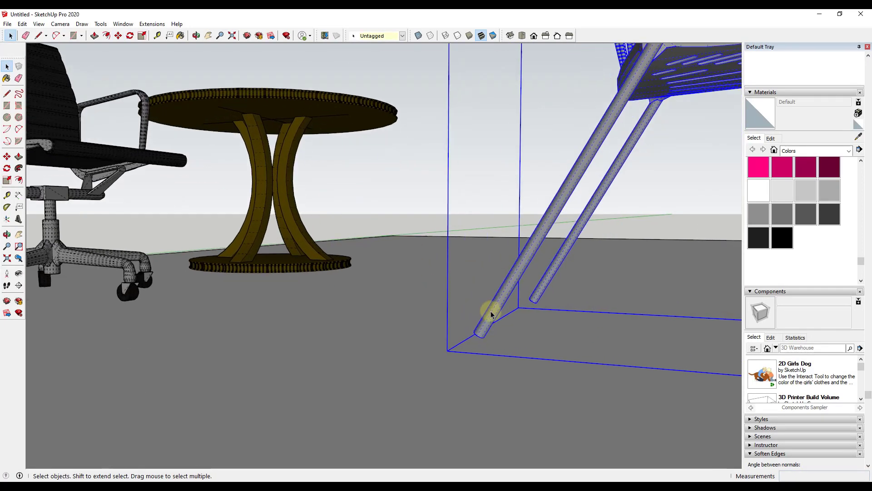
pyautogui.scroll(2, 491, 310)
pyautogui.click(500, 318)
pyautogui.moveTo(503, 321); pyautogui.dragTo(609, 288, button='middle')
pyautogui.scroll(3, 504, 250)
pyautogui.moveTo(469, 237); pyautogui.dragTo(529, 277, button='middle')
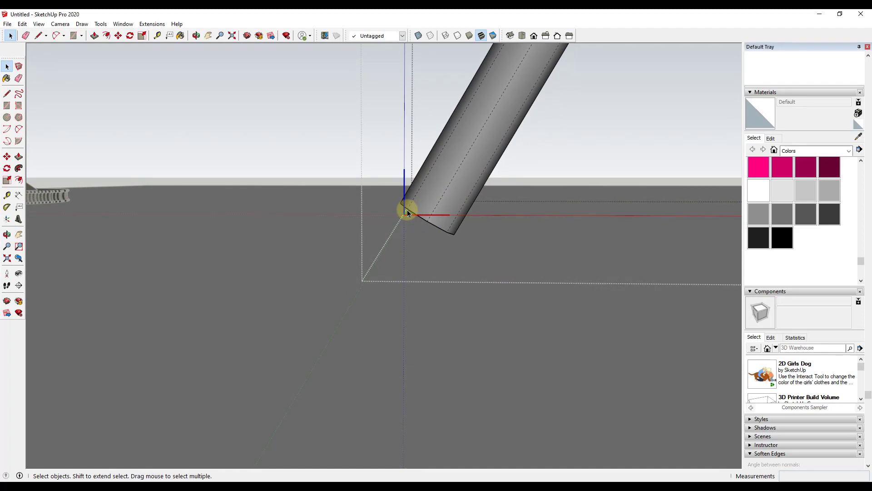
pyautogui.moveTo(637, 201); pyautogui.dragTo(619, 199, button='middle')
pyautogui.moveTo(389, 273); pyautogui.dragTo(362, 245, button='middle')
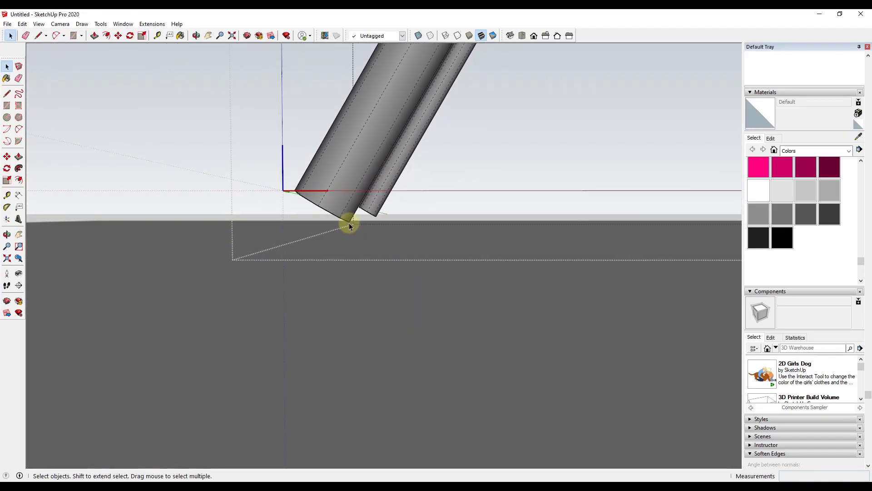
pyautogui.moveTo(350, 223); pyautogui.dragTo(284, 271, button='middle')
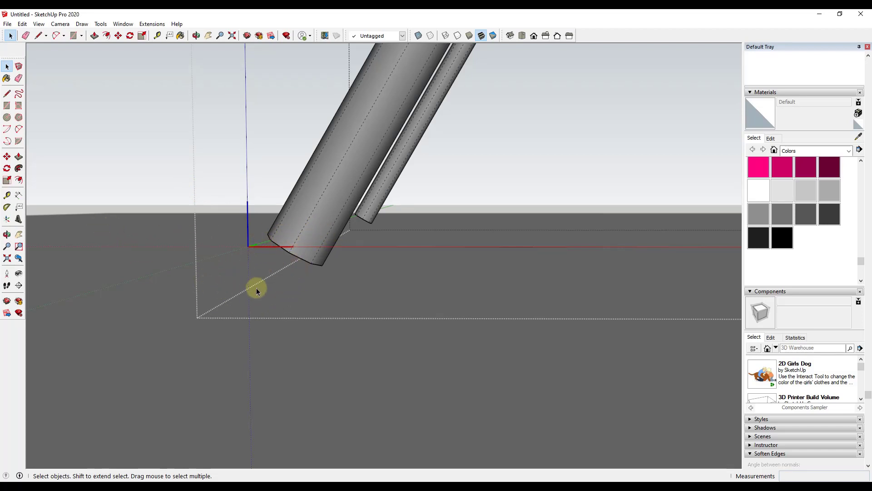
# Step: Move the Catena Chair's axes origin to its front leg's bottom end and update the component axes
pyautogui.click(7, 219)
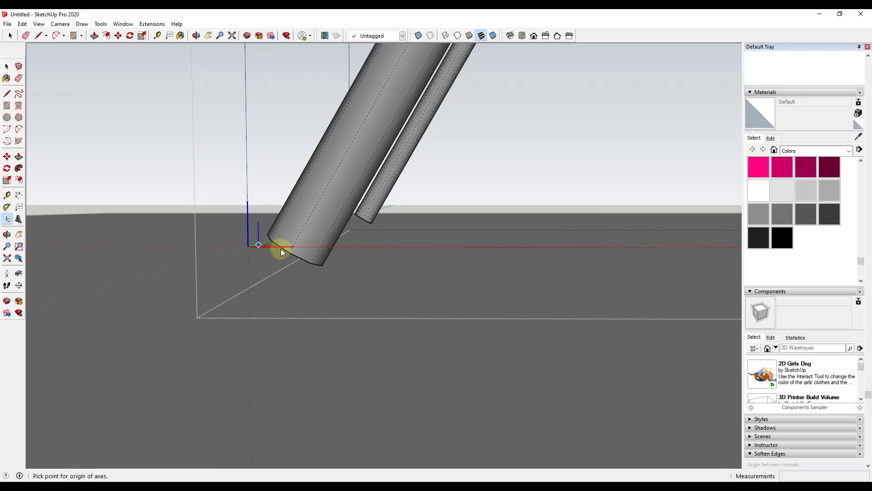
pyautogui.click(324, 267)
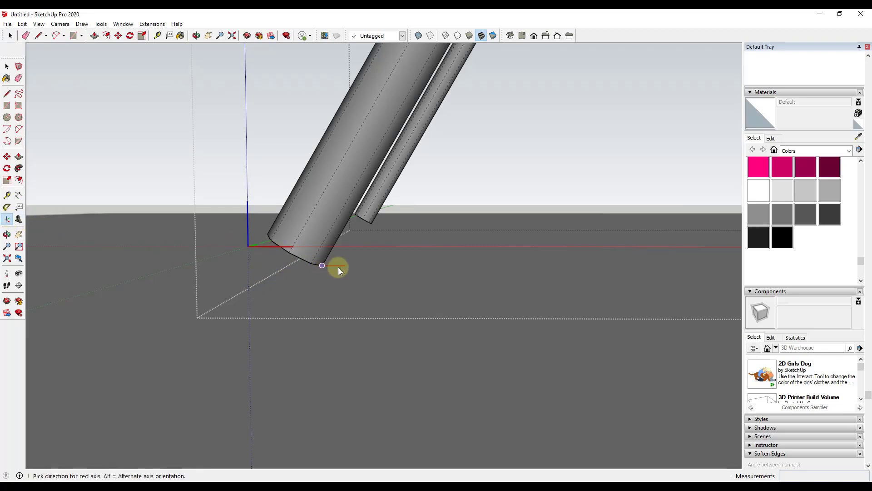
pyautogui.click(454, 272)
pyautogui.click(454, 272)
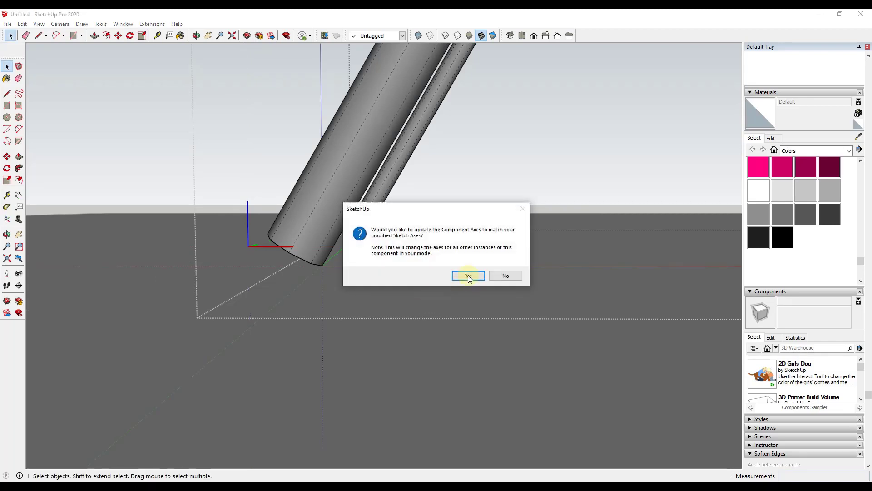
pyautogui.click(468, 275)
# Step: Reopen the chair to verify its new axes, then close its editing context
pyautogui.moveTo(468, 274); pyautogui.dragTo(377, 308, button='middle')
pyautogui.scroll(-5, 377, 309)
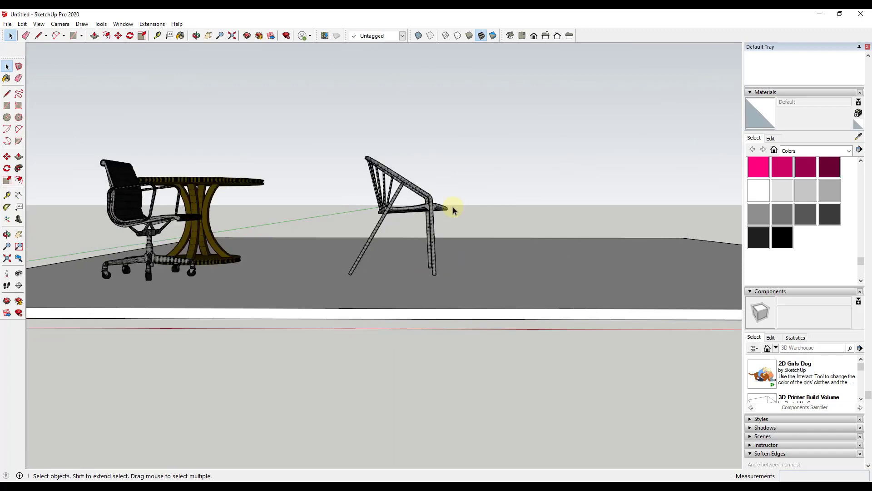
pyautogui.click(427, 214)
pyautogui.scroll(3, 386, 198)
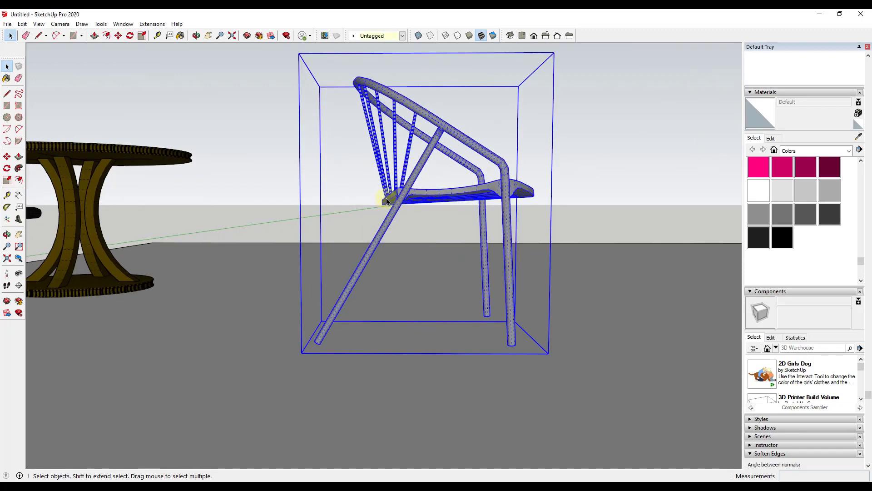
pyautogui.click(386, 198)
pyautogui.doubleClick(399, 201)
pyautogui.scroll(8, 320, 348)
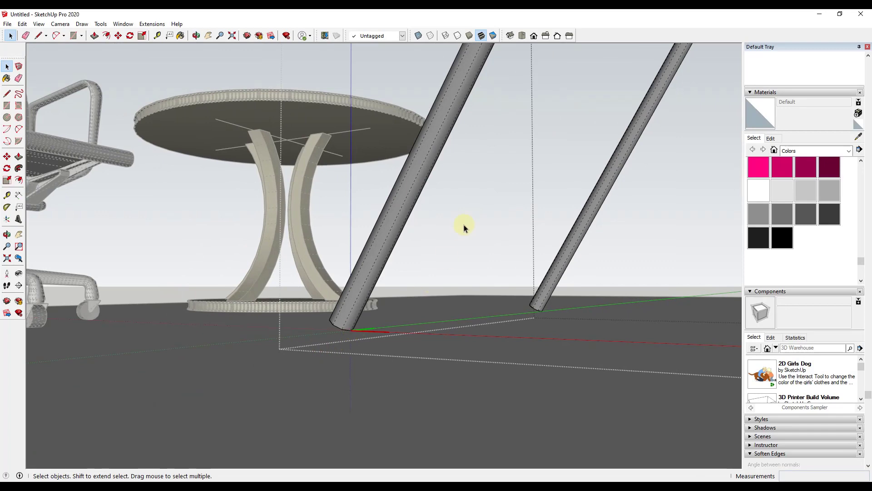
pyautogui.click(465, 227)
pyautogui.scroll(-10, 459, 236)
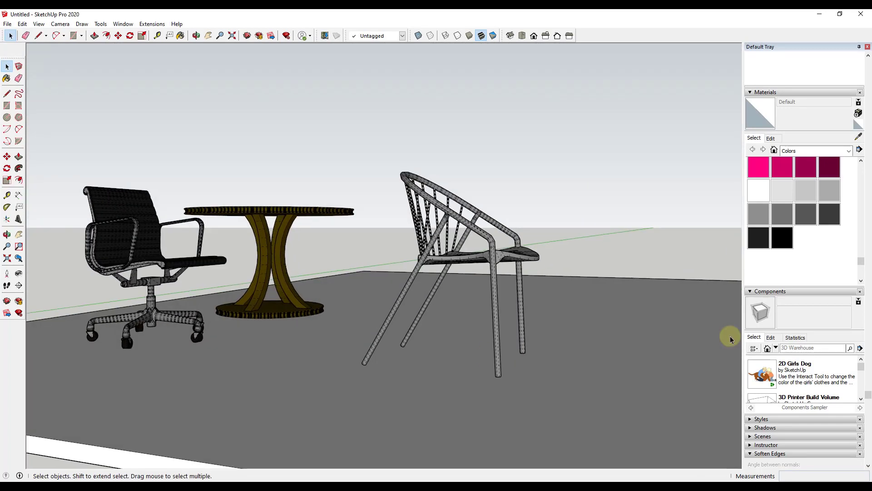
# Step: Insert another Catena Chair from the In Model components onto the floor beside the first
pyautogui.click(776, 349)
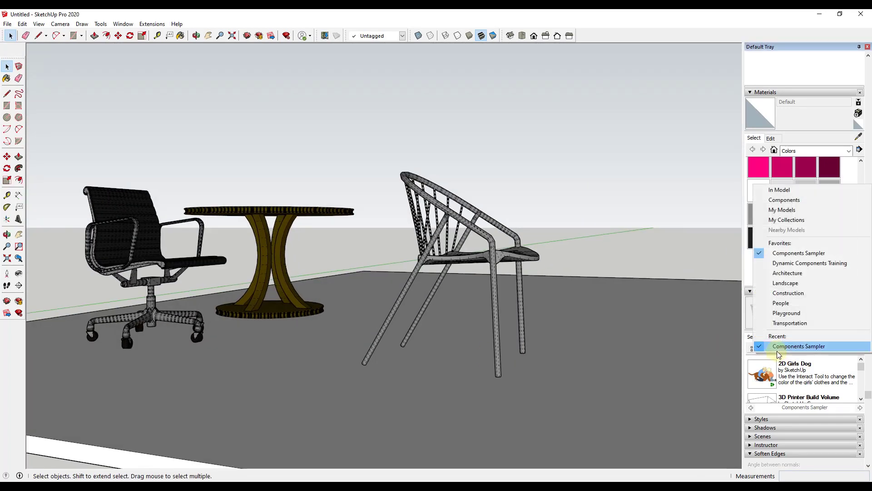
pyautogui.click(791, 191)
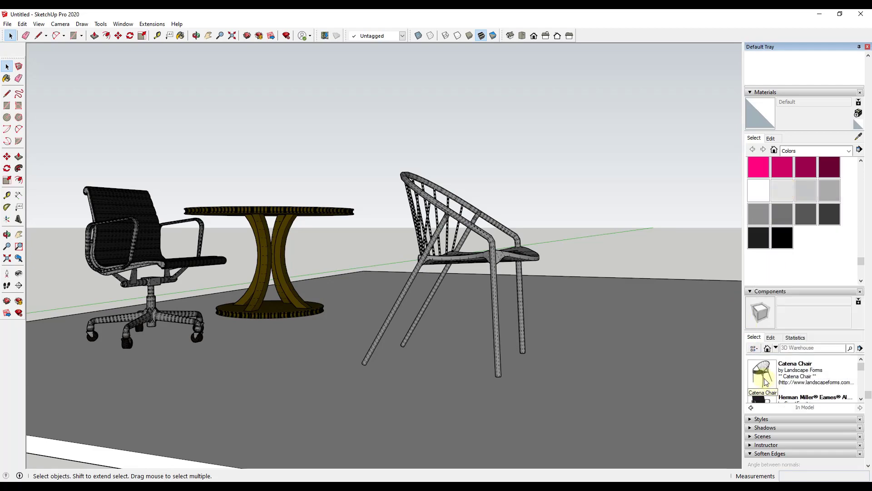
pyautogui.moveTo(568, 375); pyautogui.dragTo(486, 363, button='middle')
pyautogui.click(766, 383)
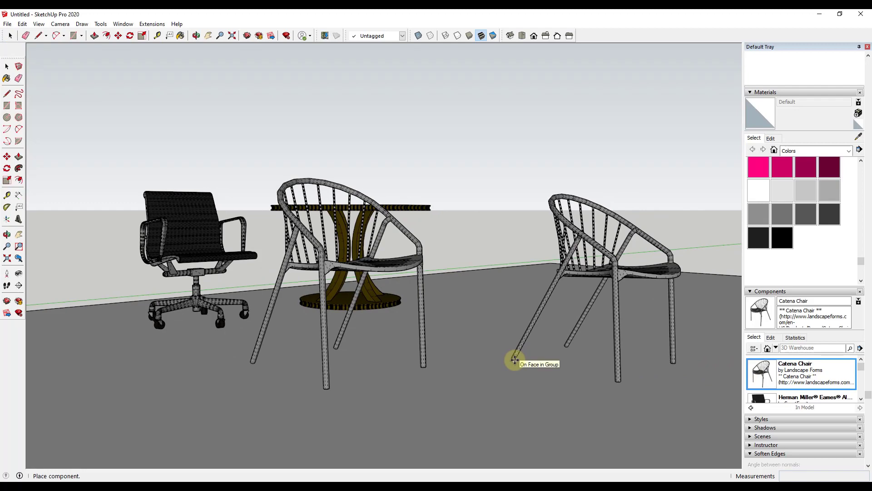
pyautogui.click(515, 360)
# Step: Orbit around the new chair's legs to confirm they rest flat on the slab
pyautogui.scroll(10, 514, 362)
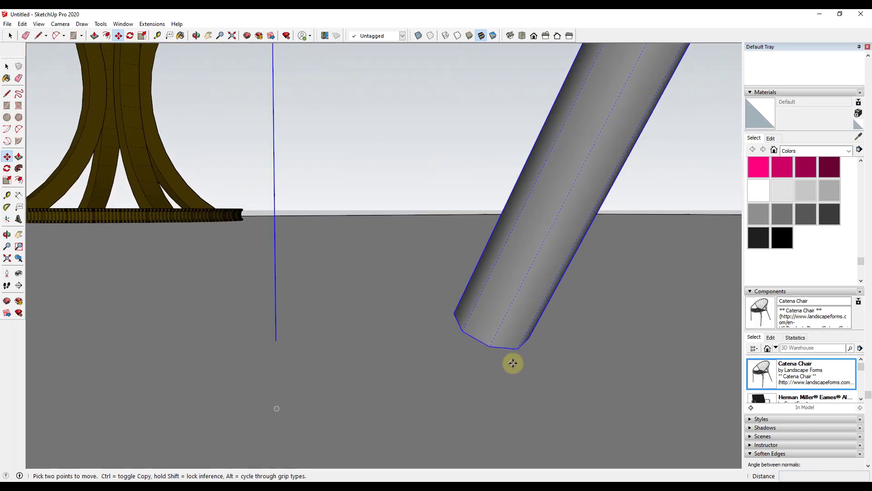
pyautogui.moveTo(513, 363); pyautogui.dragTo(486, 339, button='middle')
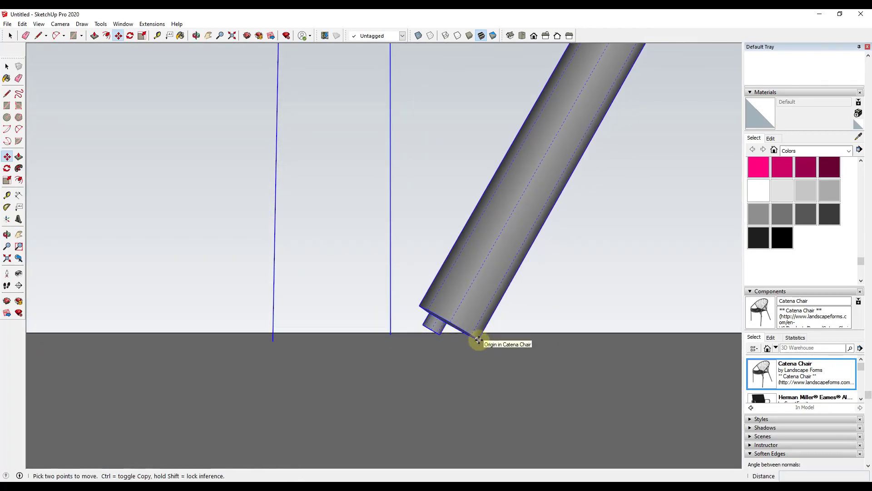
pyautogui.scroll(1, 430, 312)
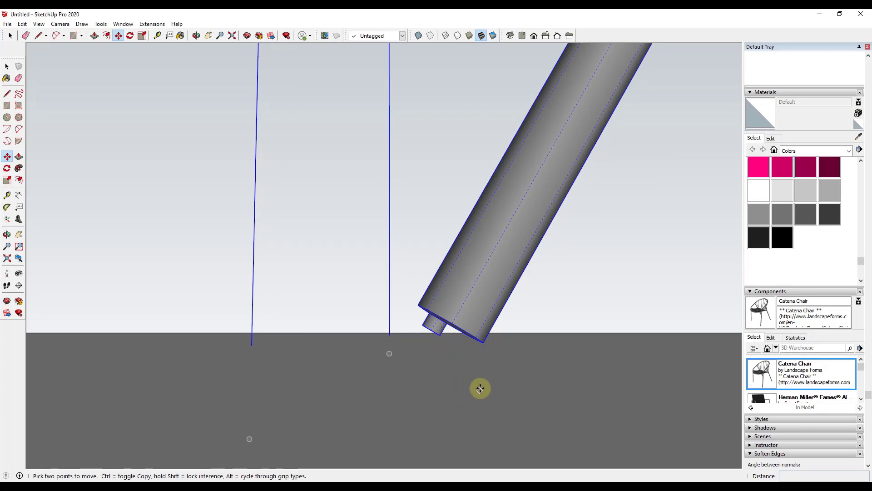
pyautogui.scroll(-10, 472, 380)
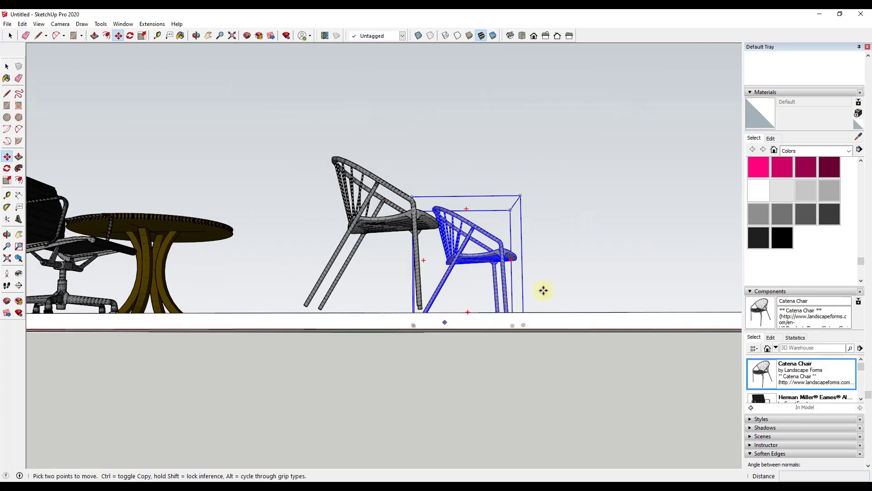
pyautogui.moveTo(543, 291); pyautogui.dragTo(338, 325, button='middle')
pyautogui.press('space')
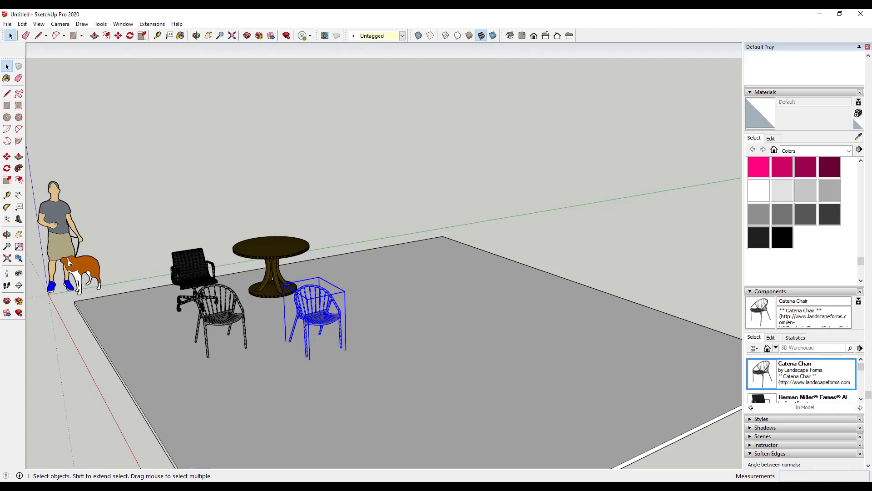
# Step: Search 3D Warehouse for 'teak table' and load the Teak Table model into the drawing
pyautogui.click(123, 24)
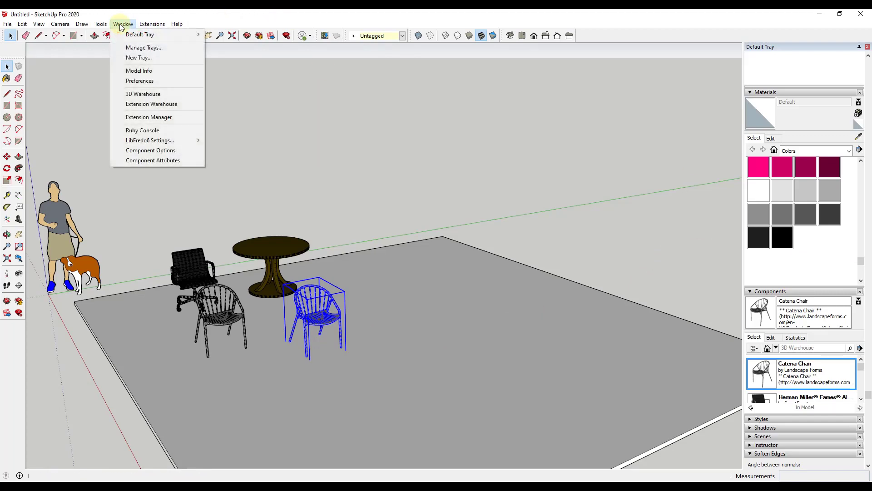
pyautogui.click(150, 94)
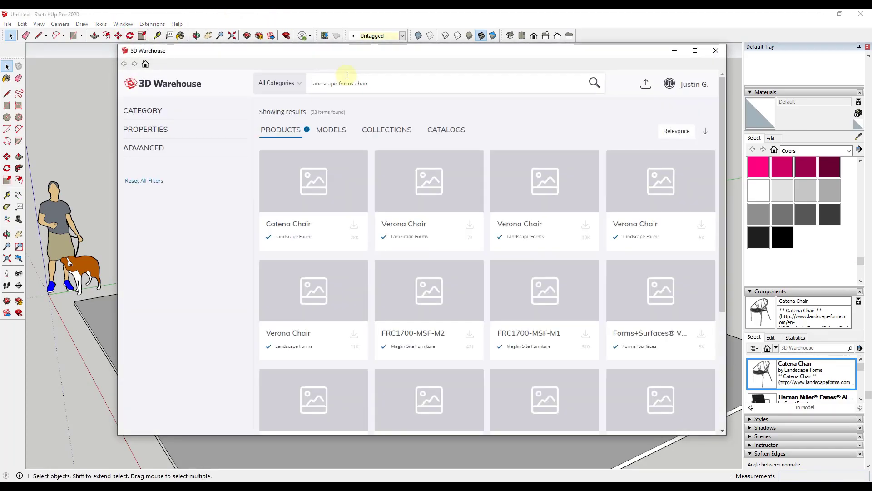
pyautogui.write('k table')
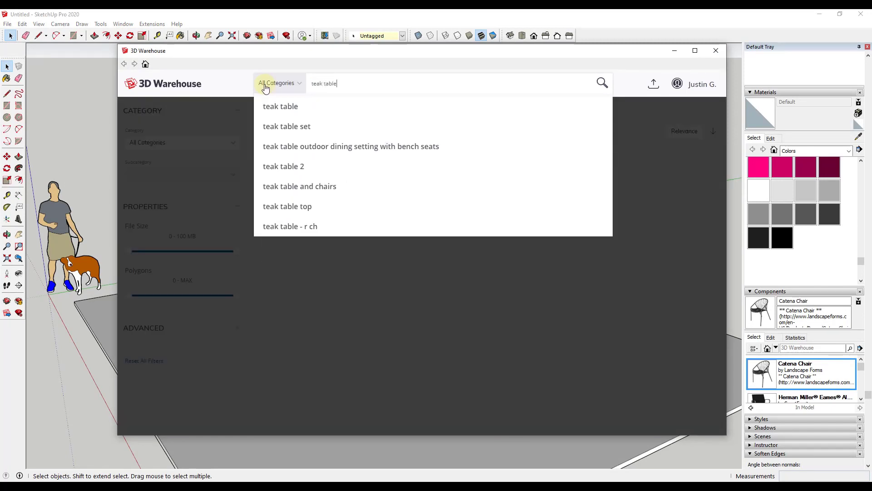
pyautogui.press('Return')
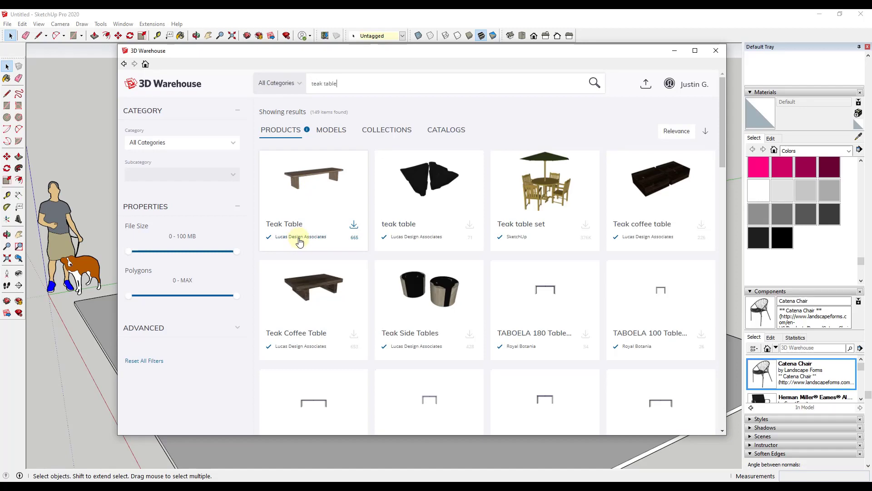
pyautogui.click(297, 182)
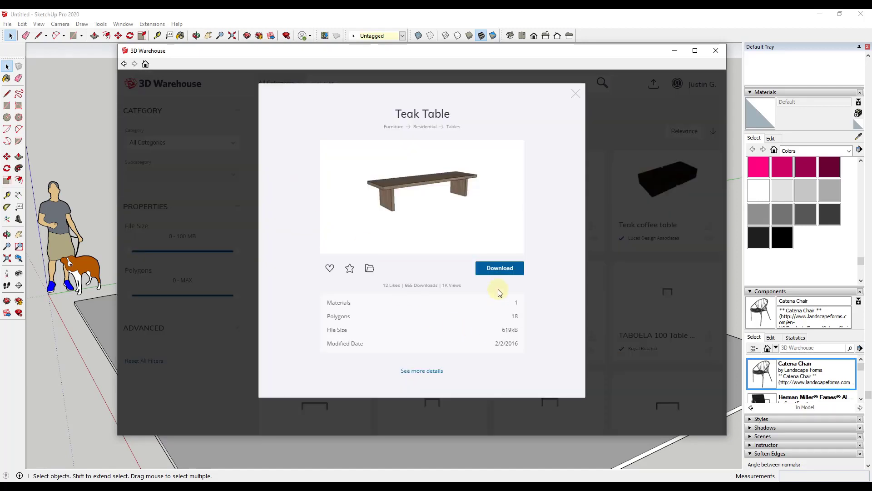
pyautogui.click(504, 268)
pyautogui.click(395, 264)
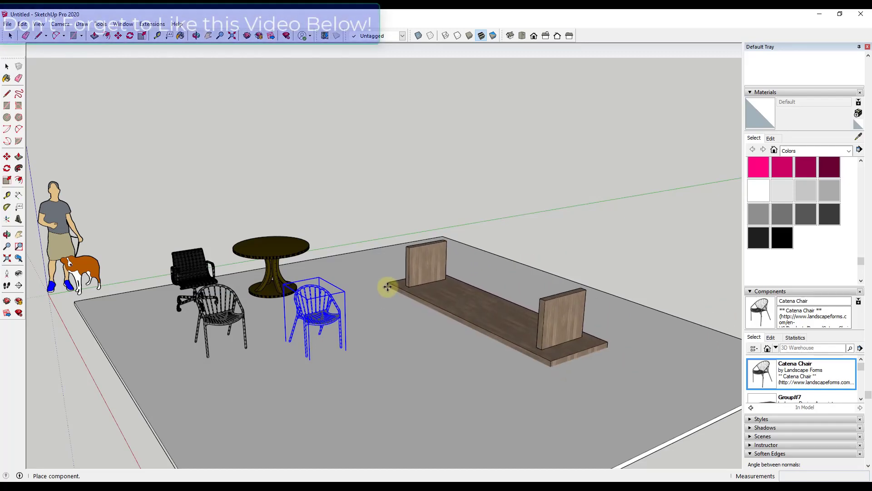
# Step: Place the downloaded Teak Table on the gray floor slab
pyautogui.click(387, 286)
pyautogui.press('space')
pyautogui.scroll(6, 438, 302)
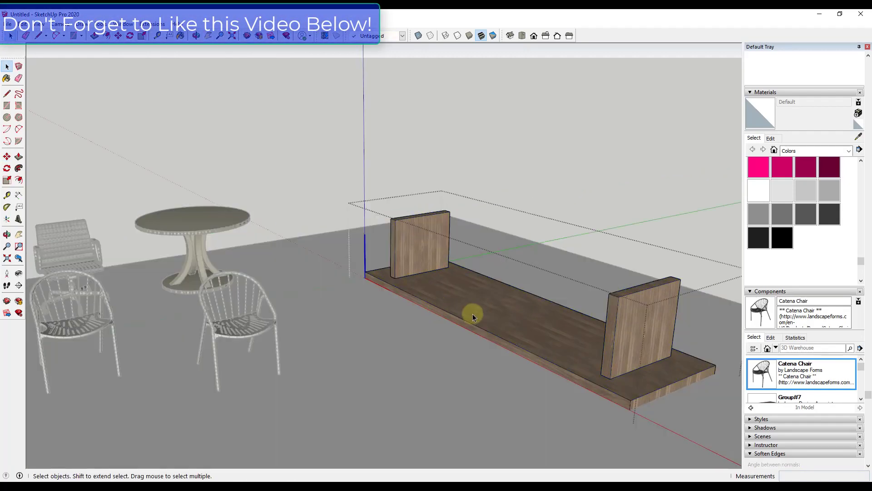
pyautogui.moveTo(472, 312); pyautogui.dragTo(431, 296, button='middle')
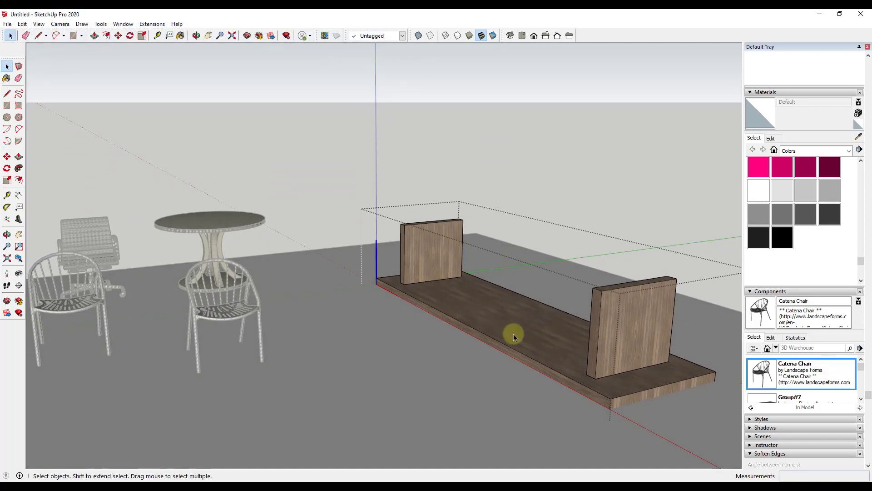
pyautogui.scroll(-6, 403, 284)
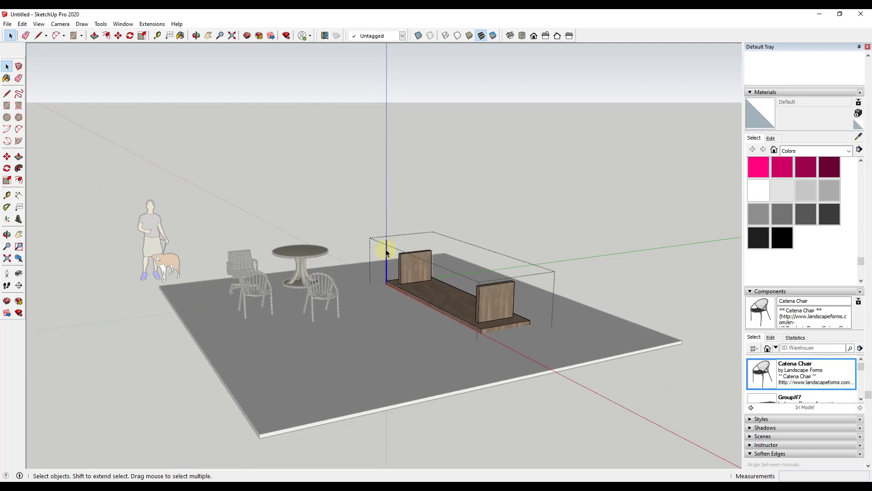
# Step: Rotate the Teak Table with the Move tool's grip so its top faces up
pyautogui.click(497, 233)
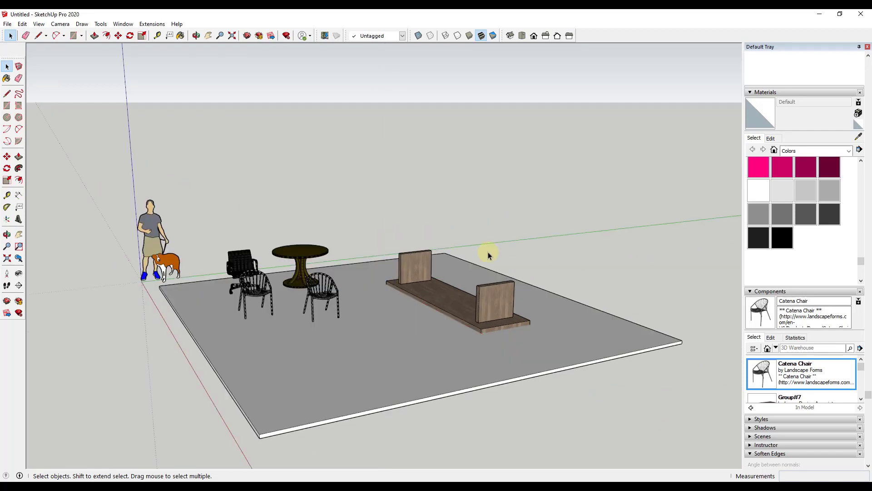
pyautogui.click(460, 302)
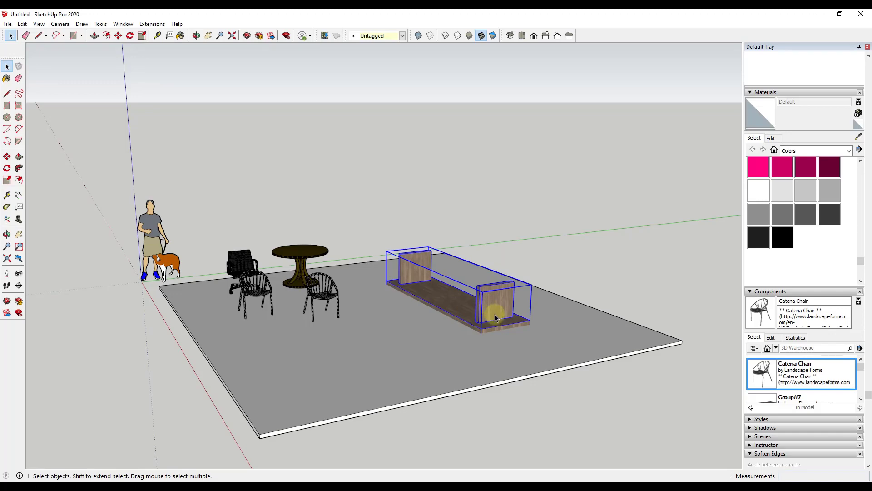
pyautogui.scroll(4, 511, 304)
pyautogui.press('m')
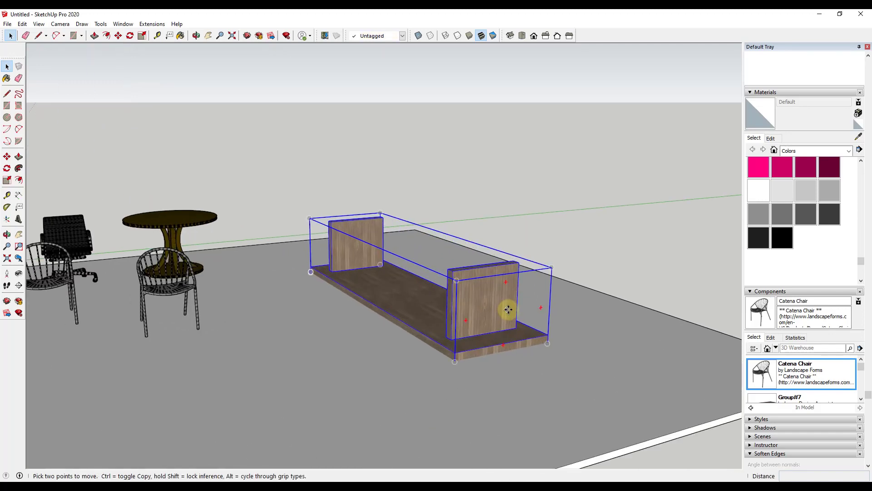
pyautogui.click(507, 280)
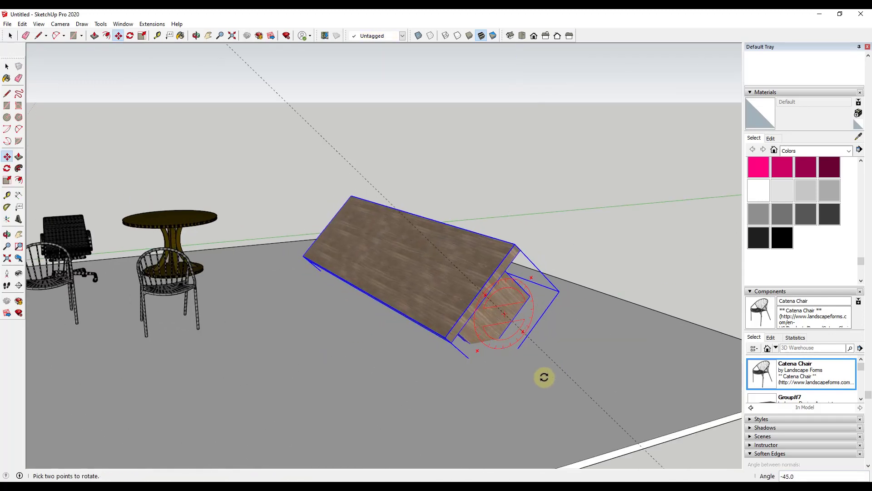
pyautogui.click(503, 392)
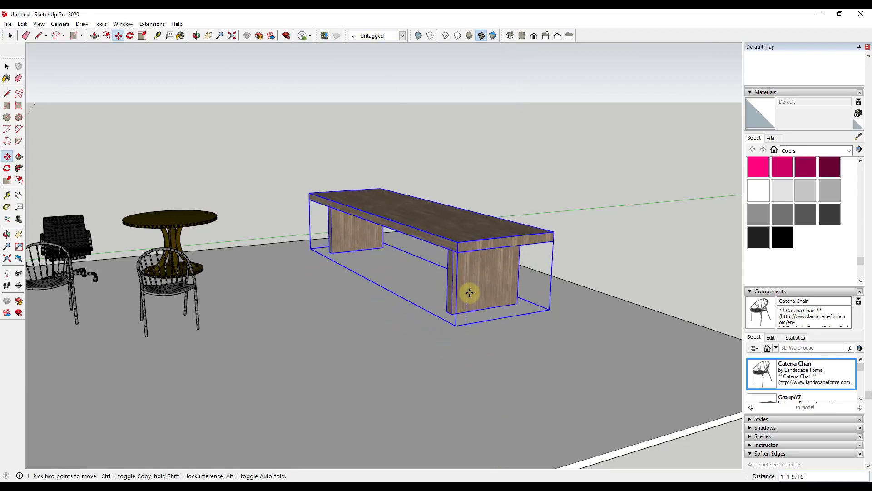
pyautogui.scroll(6, 467, 293)
pyautogui.press('space')
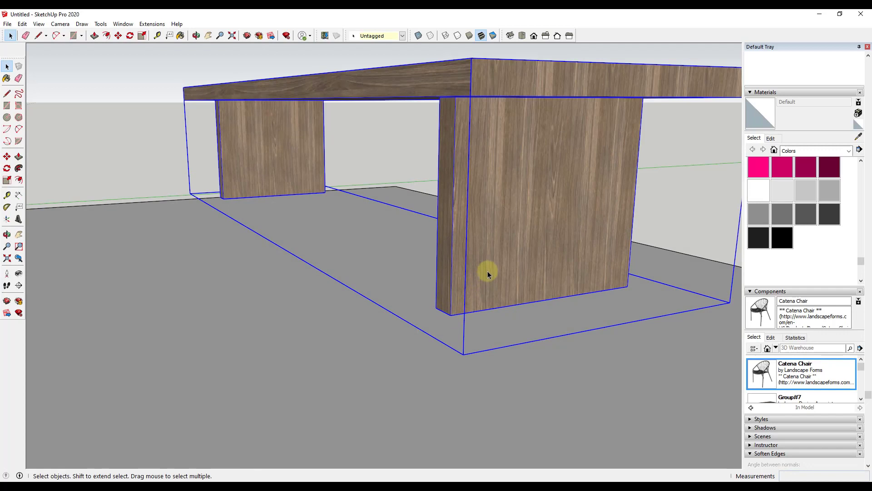
pyautogui.scroll(-3, 486, 272)
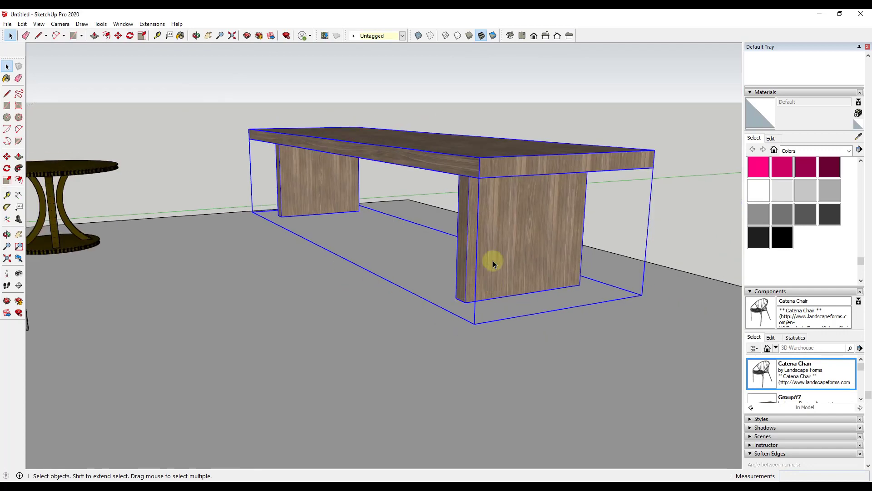
# Step: Reset the Teak Table's component axes to a leg's bottom corner, aligned with its bottom edge
pyautogui.doubleClick(508, 264)
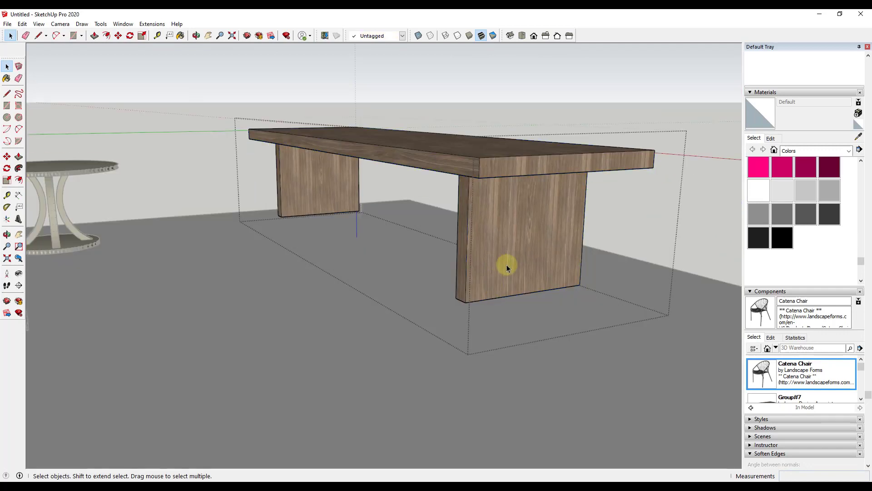
pyautogui.click(7, 220)
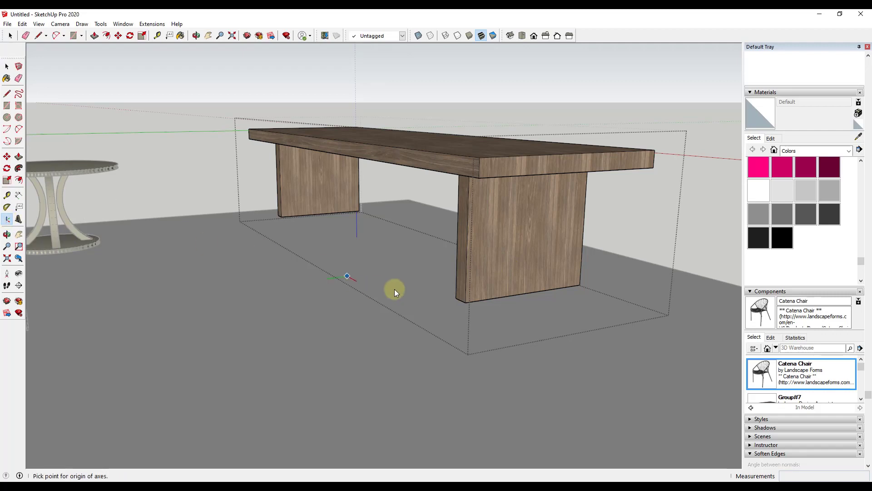
pyautogui.click(466, 303)
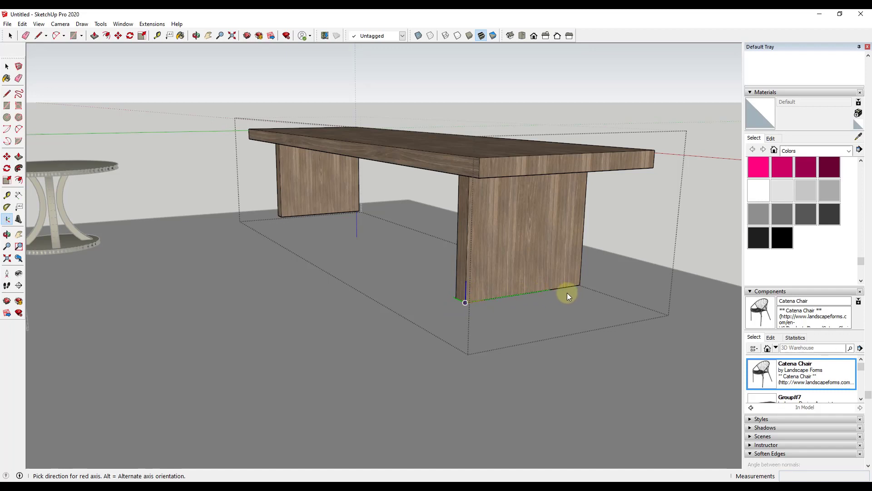
pyautogui.click(577, 284)
pyautogui.click(577, 285)
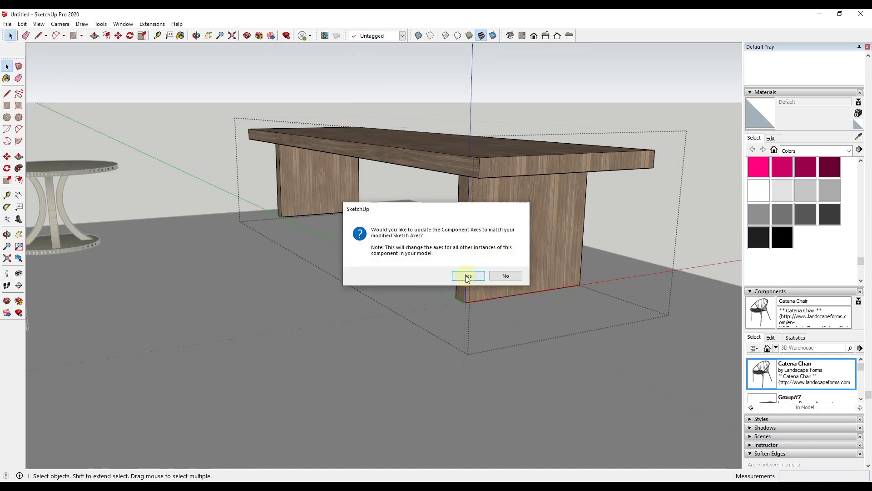
pyautogui.click(467, 276)
pyautogui.scroll(-3, 503, 284)
pyautogui.moveTo(502, 284); pyautogui.dragTo(446, 281, button='middle')
# Step: Switch the Components panel to In Model and delete the existing teak table
pyautogui.scroll(-3, 454, 272)
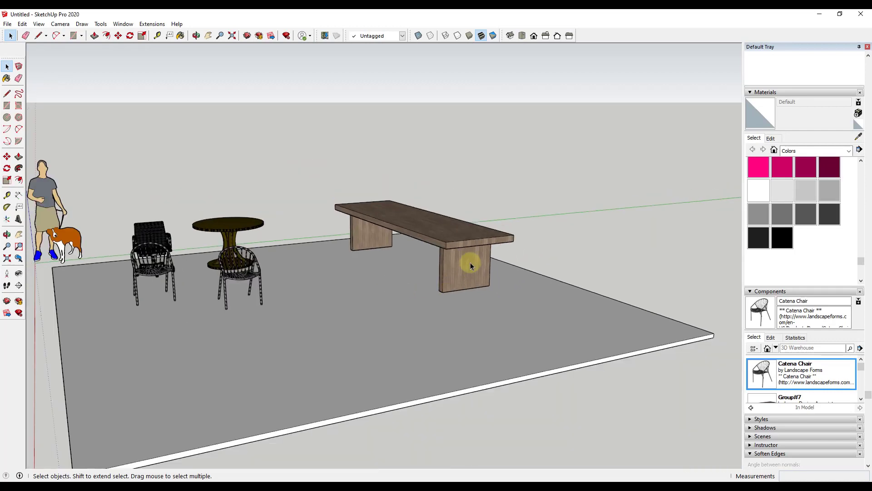
pyautogui.click(466, 258)
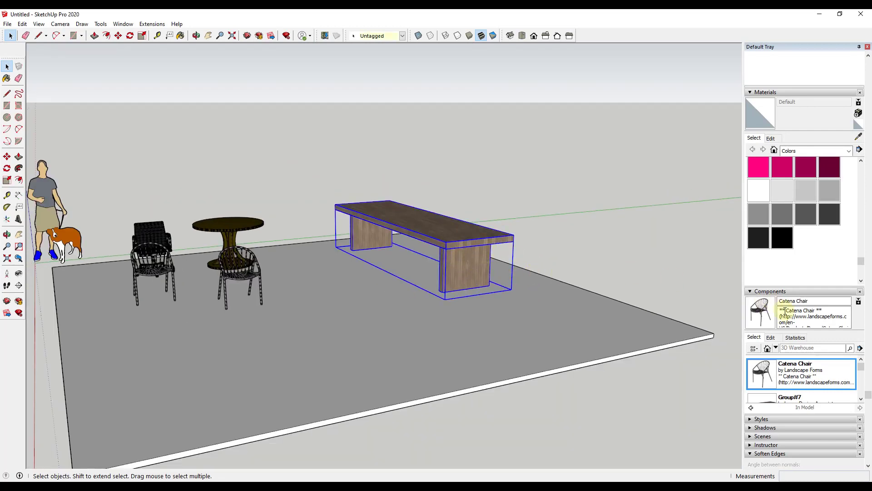
pyautogui.scroll(-3, 802, 365)
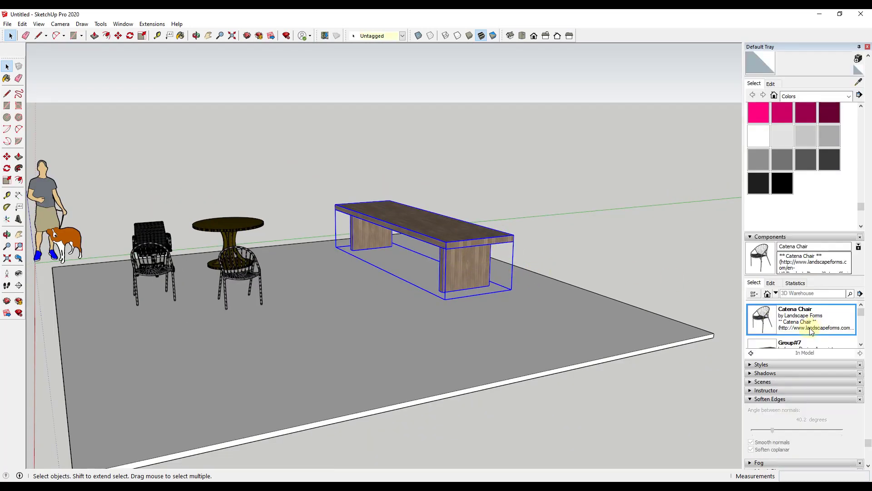
pyautogui.click(776, 293)
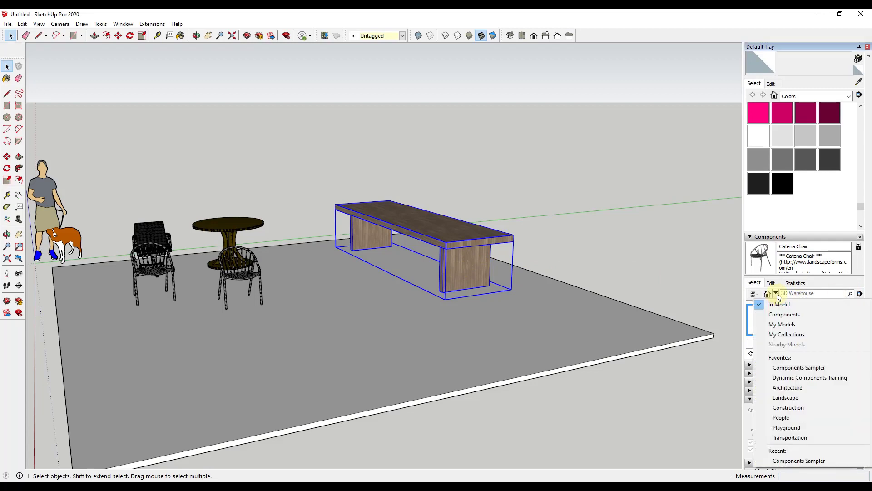
pyautogui.click(777, 294)
pyautogui.click(776, 294)
pyautogui.click(771, 293)
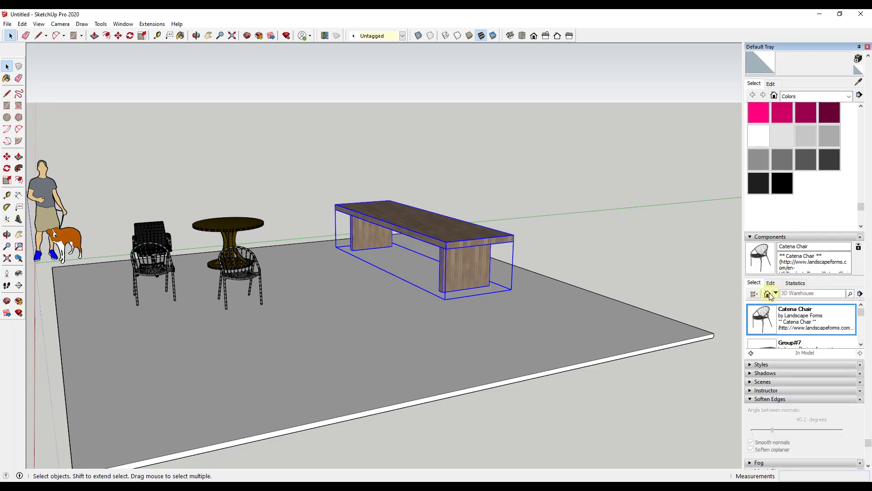
pyautogui.scroll(-1, 788, 301)
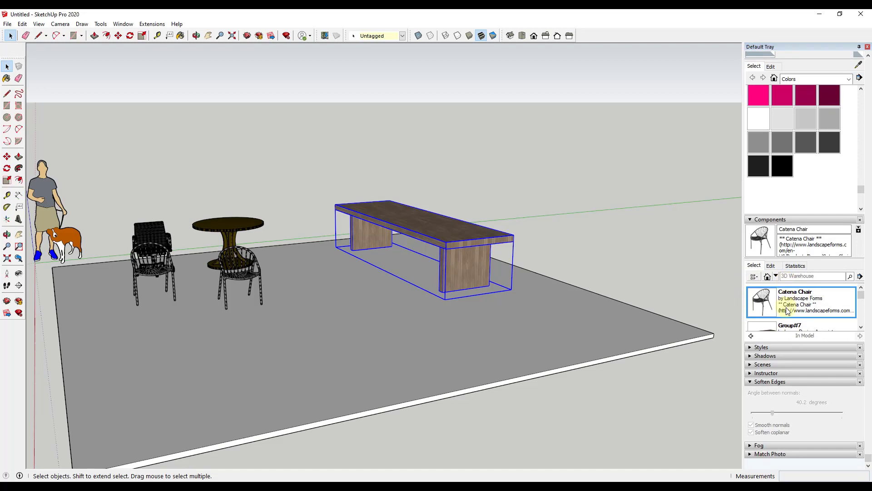
pyautogui.scroll(-1, 790, 309)
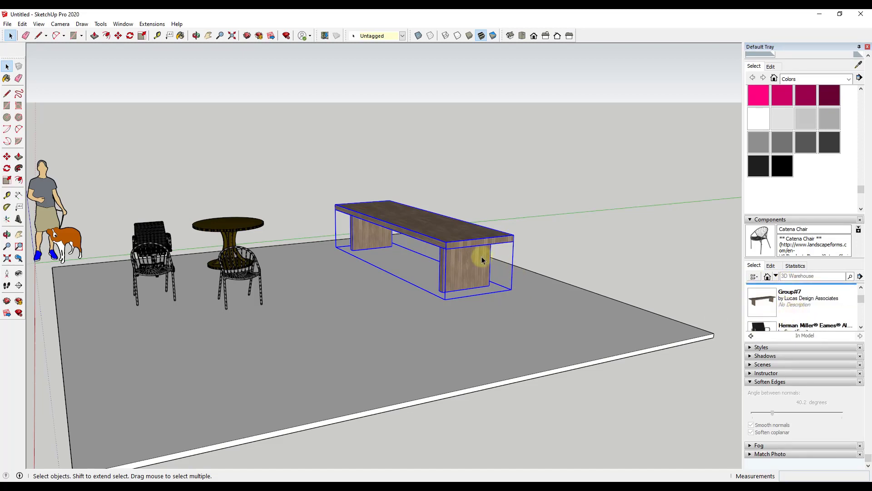
pyautogui.press('Delete')
# Step: Place a fresh Group#7 table copy on the floor and check it touches the ground
pyautogui.click(785, 304)
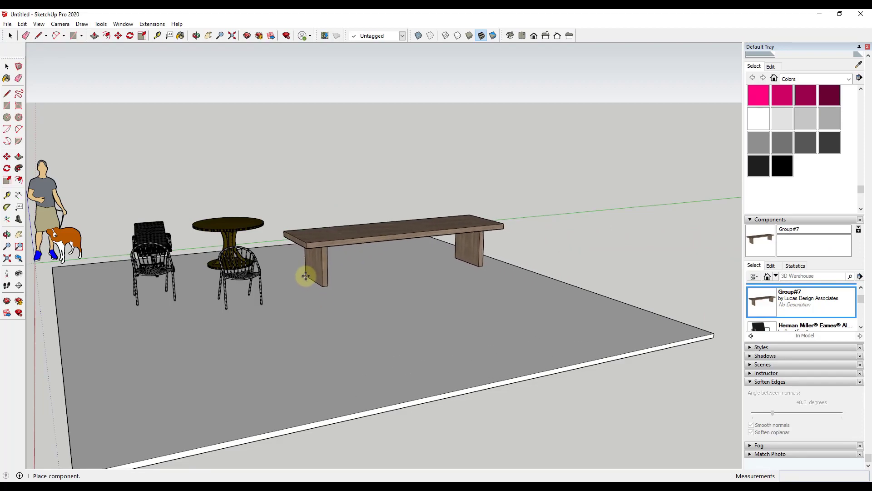
pyautogui.click(317, 278)
pyautogui.scroll(3, 317, 278)
pyautogui.moveTo(312, 278); pyautogui.dragTo(356, 304, button='middle')
pyautogui.scroll(-2, 357, 304)
pyautogui.scroll(-1, 385, 268)
pyautogui.press('space')
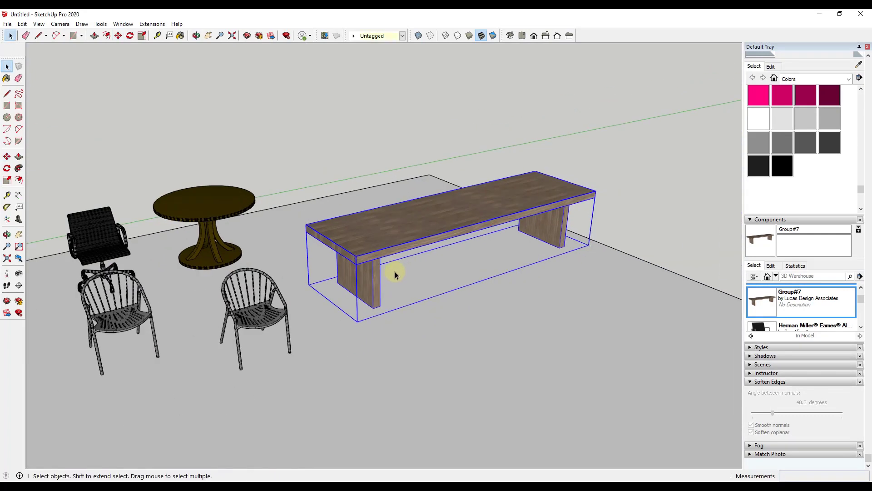